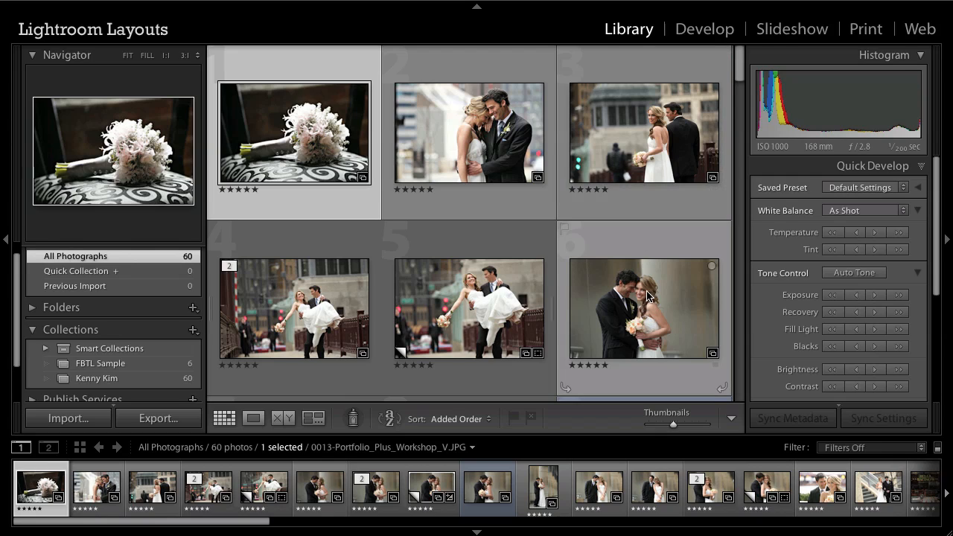
# - Create a new photo collection named Facebook
pyautogui.moveTo(648, 291)
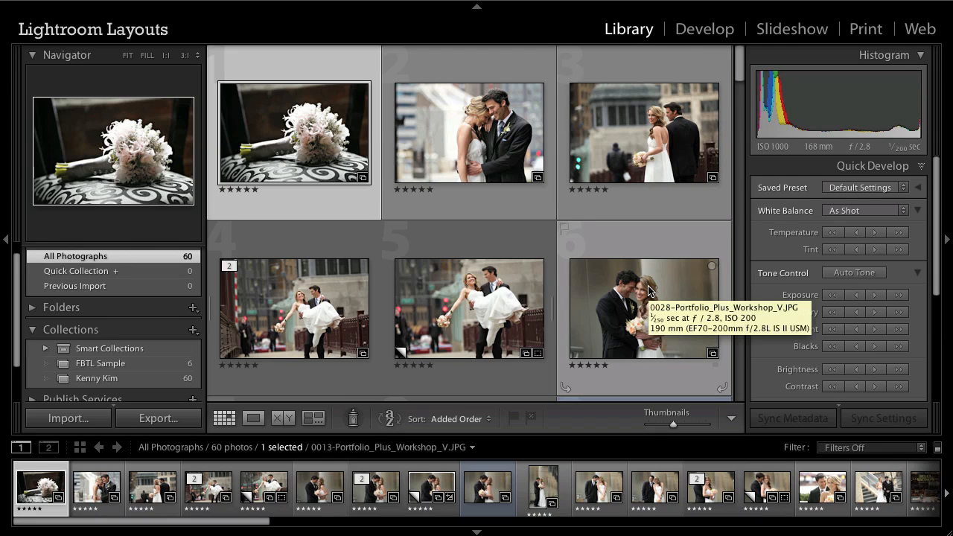
pyautogui.click(193, 330)
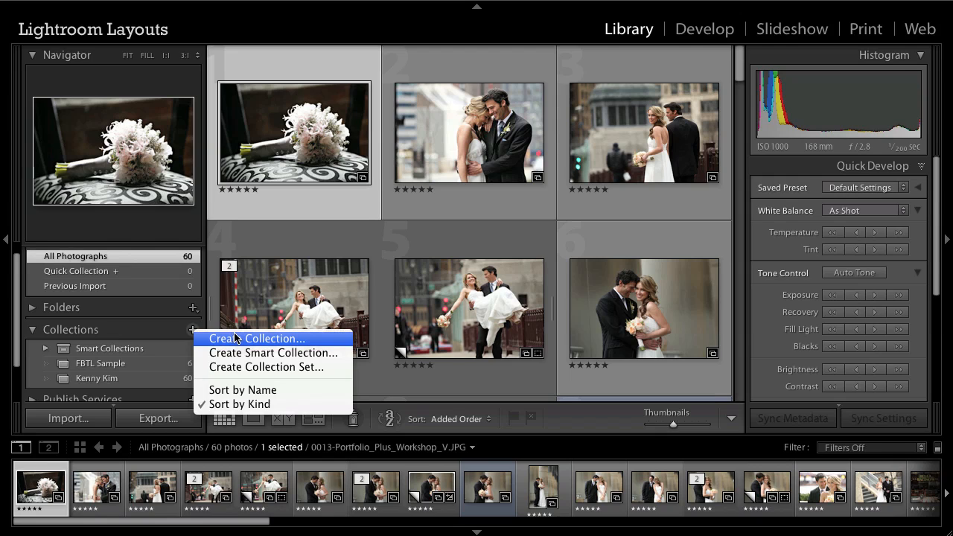
pyautogui.click(333, 340)
pyautogui.write('Faceb')
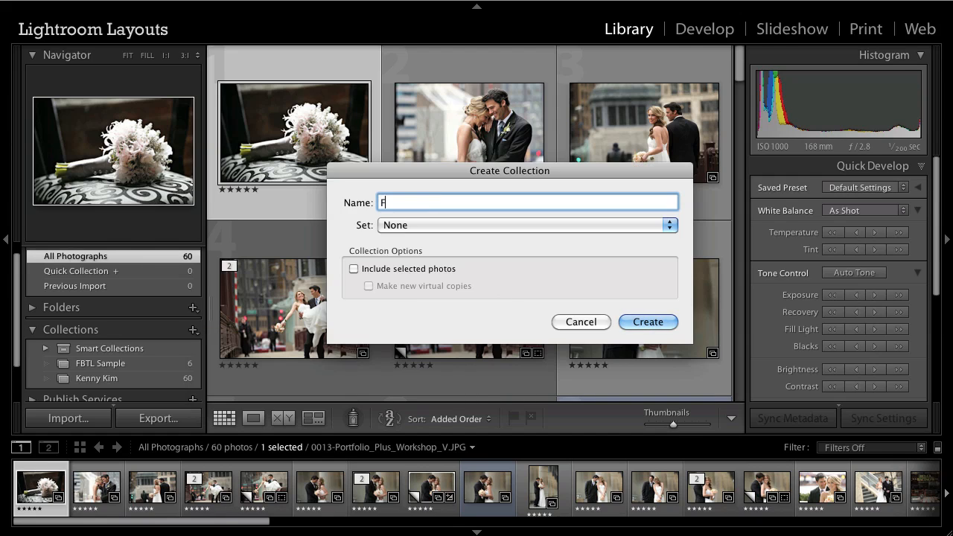
pyautogui.write('ook')
pyautogui.press('Return')
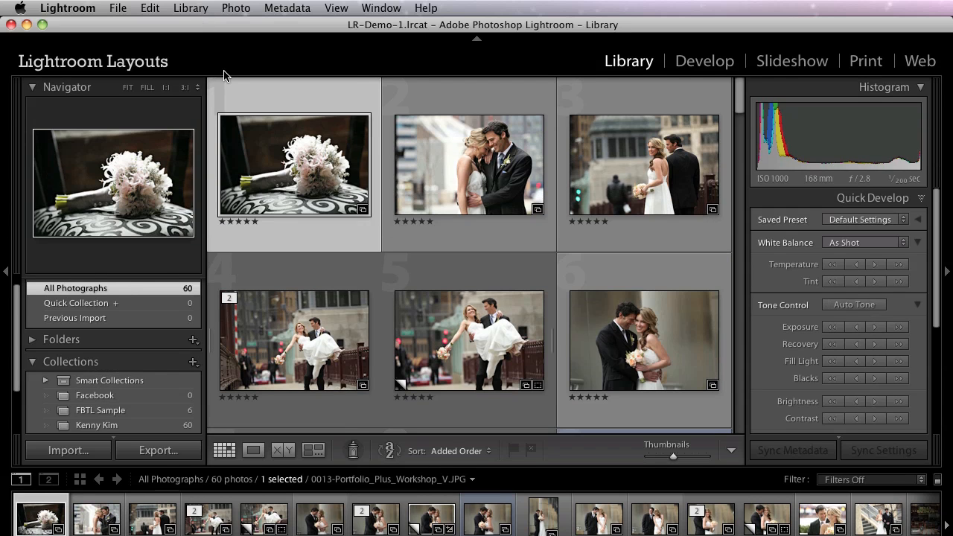
# - Make the Facebook collection the target collection for quickly adding photos
pyautogui.click(191, 8)
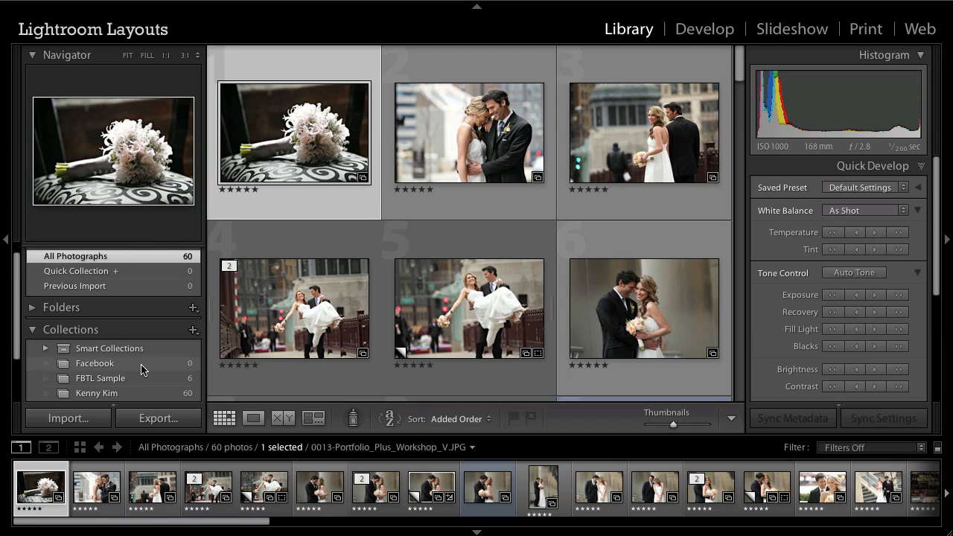
pyautogui.rightClick(143, 370)
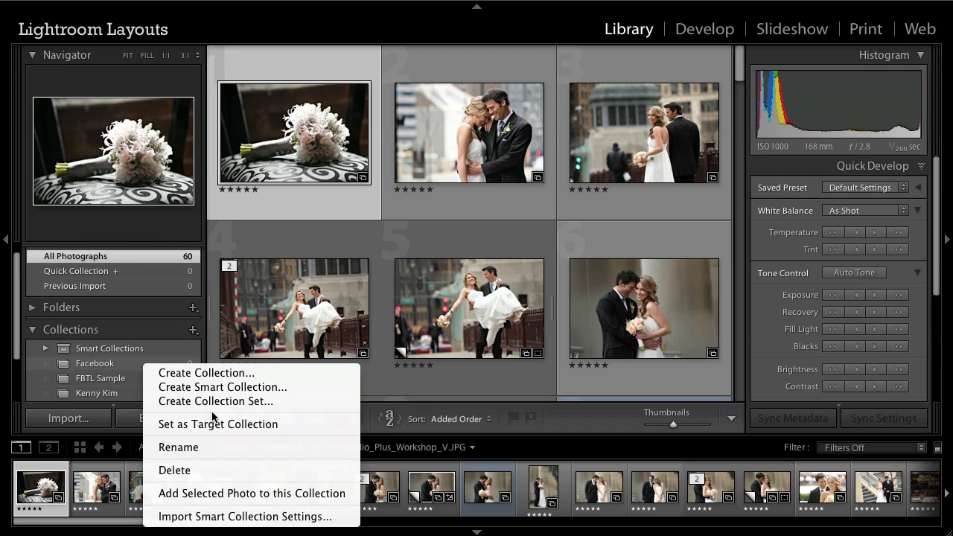
pyautogui.click(319, 424)
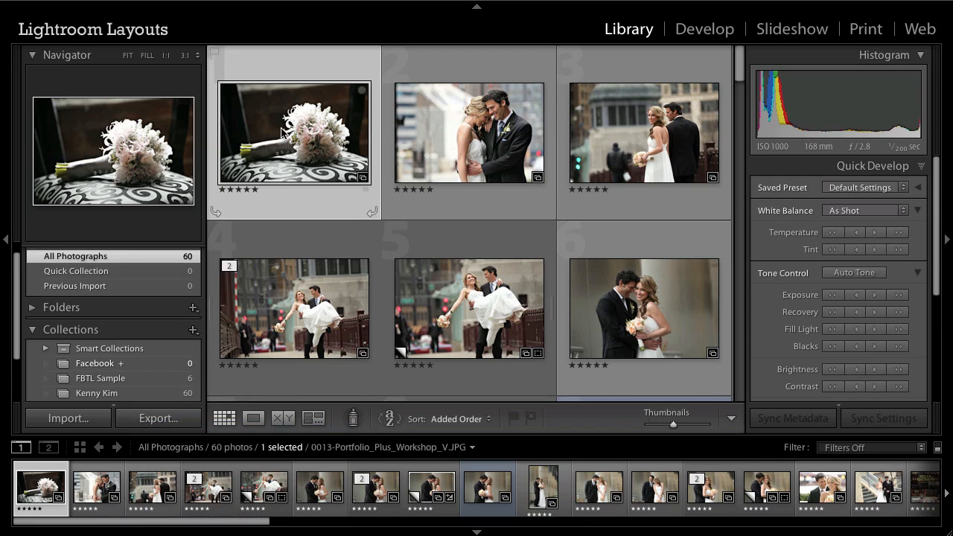
# - Add the bouquet photo and the virtual copy of the groom carrying the bride to the Facebook target collection
pyautogui.press('Right')
pyautogui.press('Right')
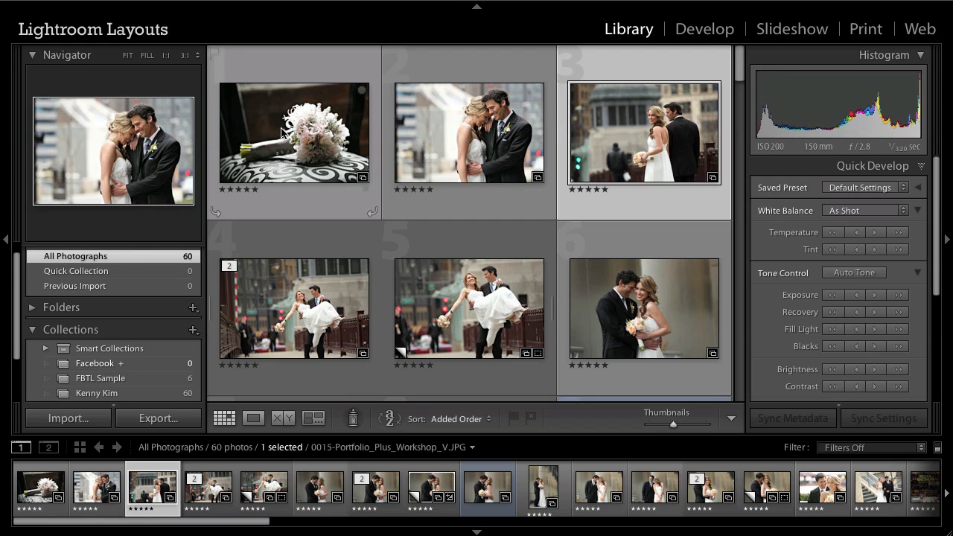
pyautogui.press('Right')
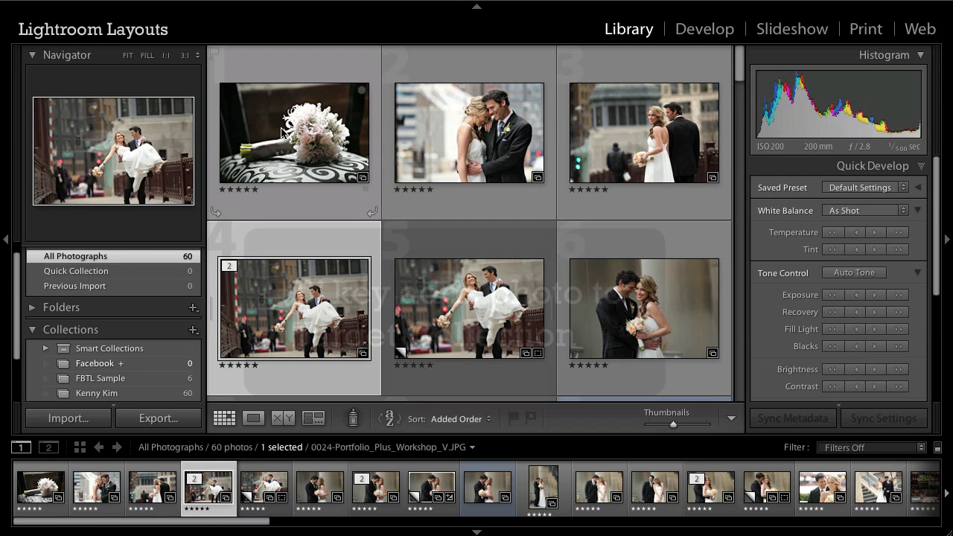
pyautogui.press('Up')
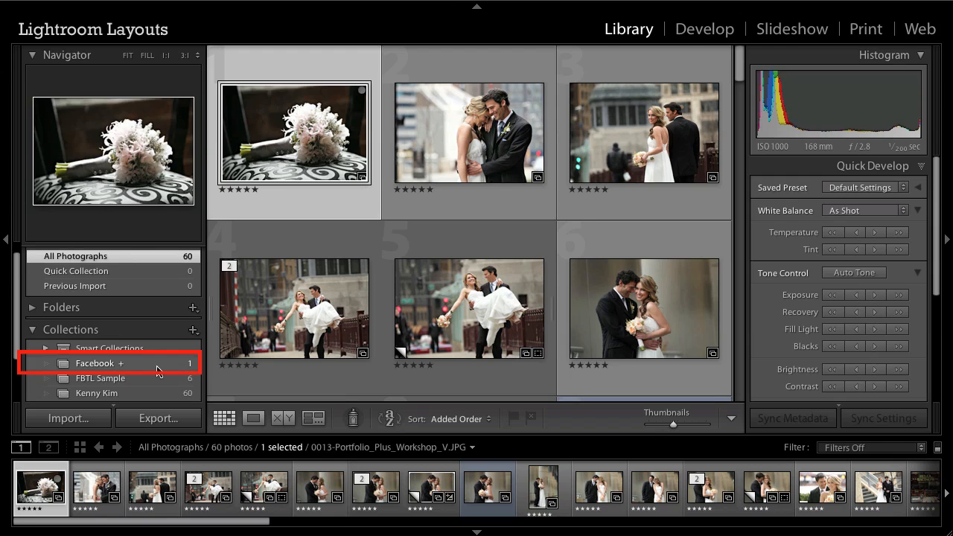
pyautogui.click(476, 309)
pyautogui.press('b')
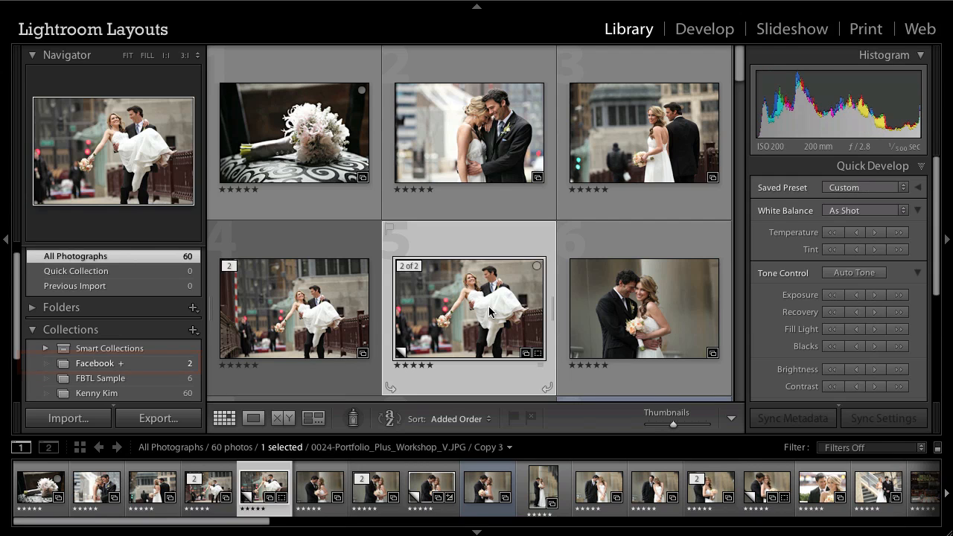
# - Add the vertical full-length couple photo and the close-up couple portrait 0038-Portfolio_Plus_Workshop_V.JPG to the Facebook target collection
pyautogui.press('Down')
pyautogui.press('Down')
pyautogui.press('Left')
pyautogui.press('b')
pyautogui.press('Down')
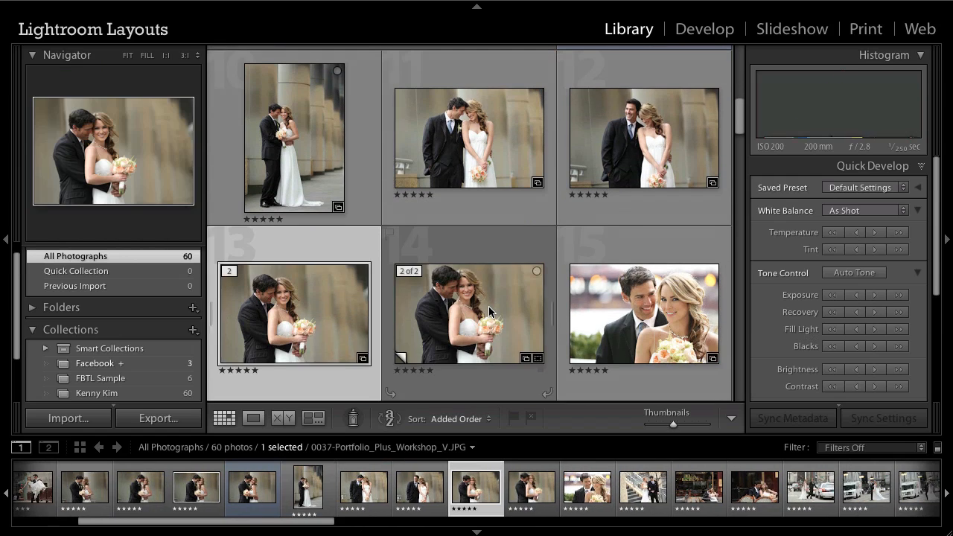
pyautogui.press('Right')
pyautogui.press('Right')
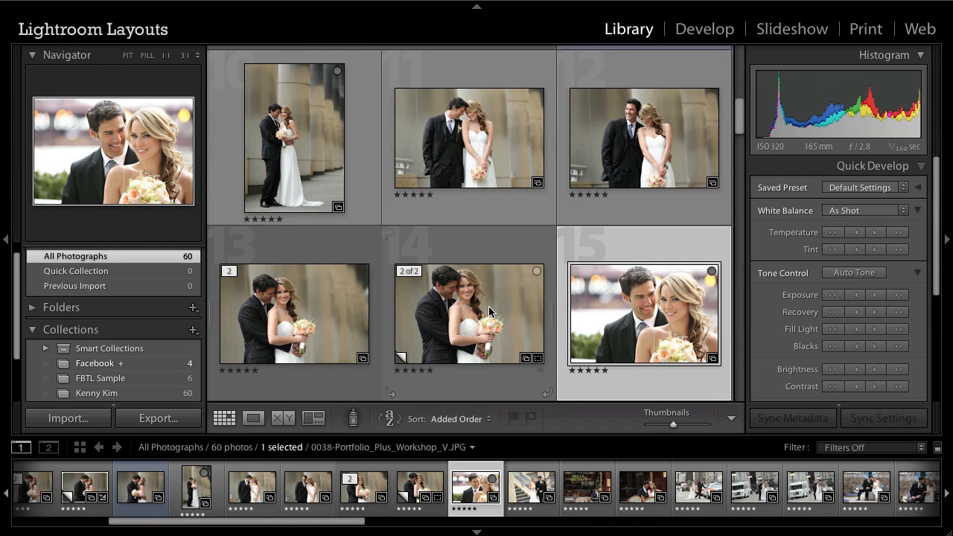
# - Review the photos gathered in the Facebook collection and open the FBTL Sample collection
pyautogui.click(114, 363)
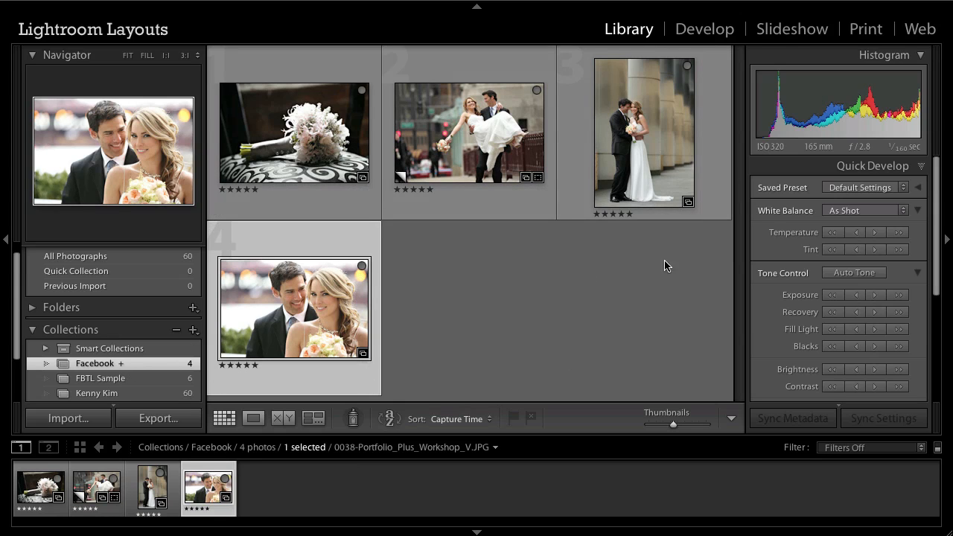
pyautogui.click(176, 258)
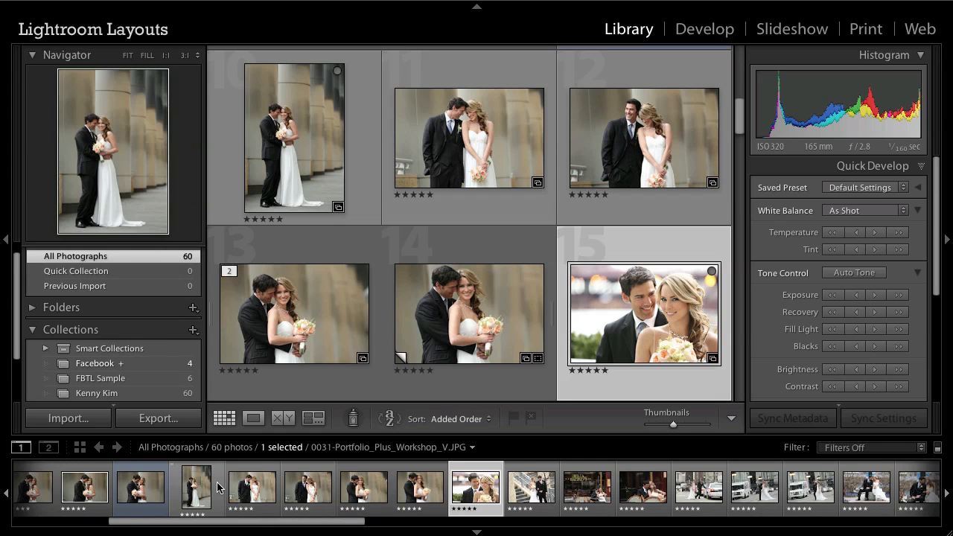
pyautogui.click(101, 378)
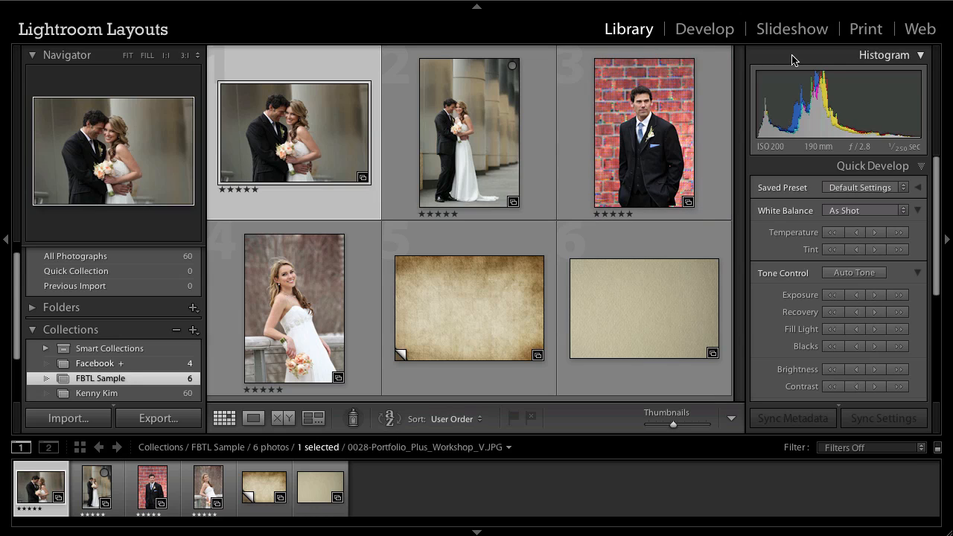
# - Switch to the Print module and place the horizontal couple photo in the large cell of the Cvr-1 1up layout
pyautogui.click(866, 30)
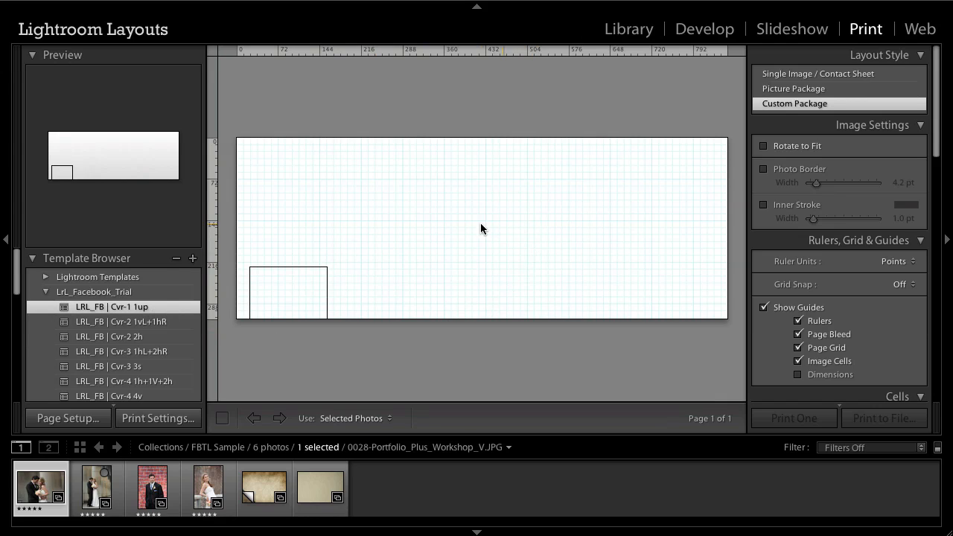
pyautogui.click(537, 233)
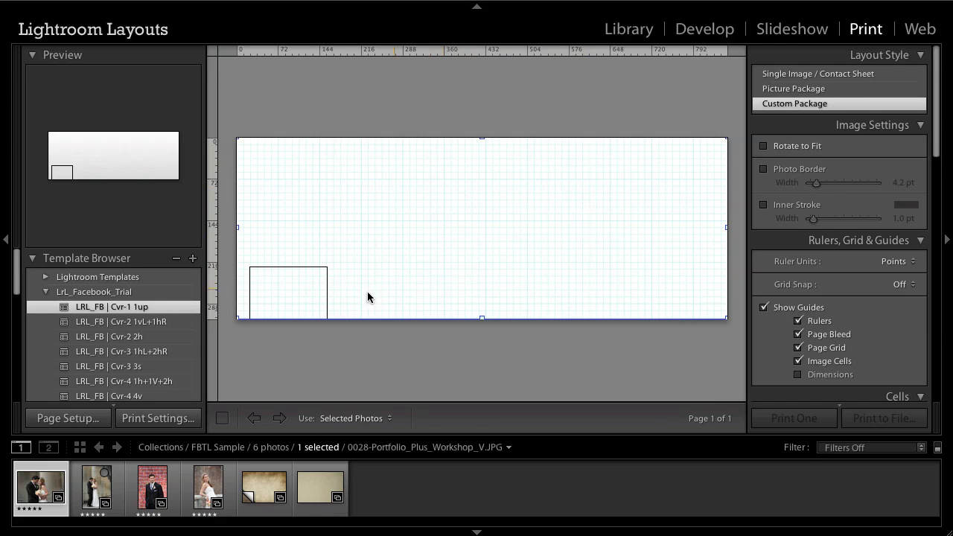
pyautogui.click(310, 293)
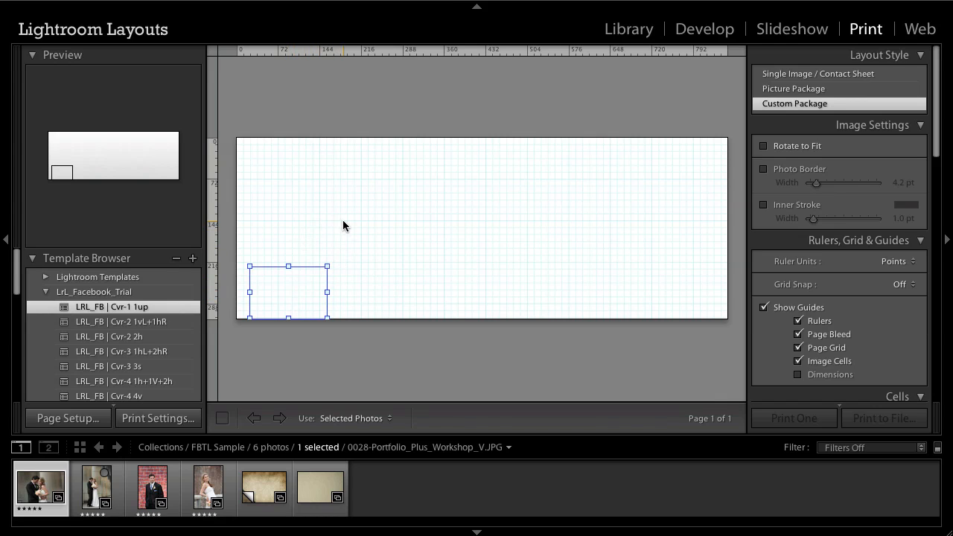
pyautogui.click(387, 376)
pyautogui.moveTo(62, 476); pyautogui.dragTo(488, 279)
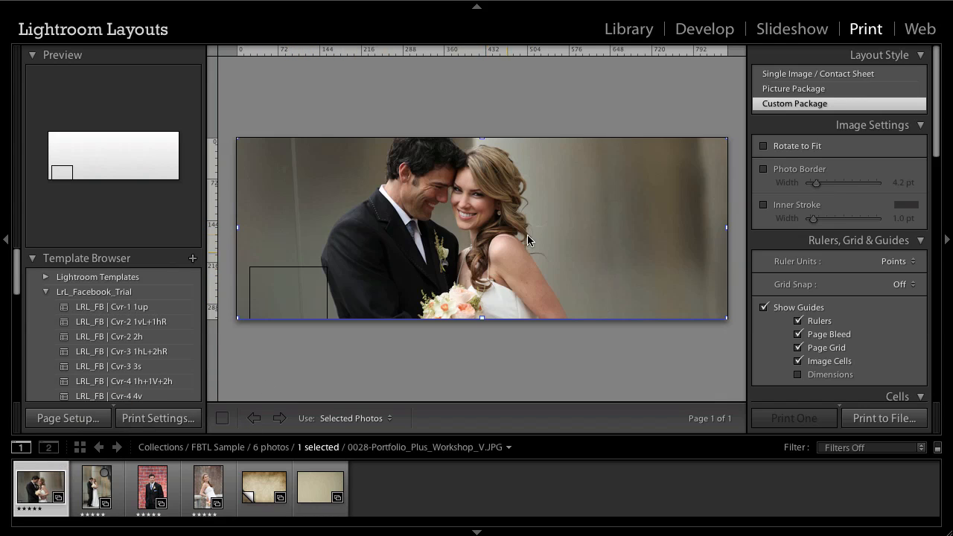
# - Apply the Cvr-2 1vL+1hR template and fill its cells with the full-length and horizontal couple photos, repositioning the vertical one to show their feet
pyautogui.click(146, 328)
pyautogui.moveTo(96, 488); pyautogui.dragTo(292, 243)
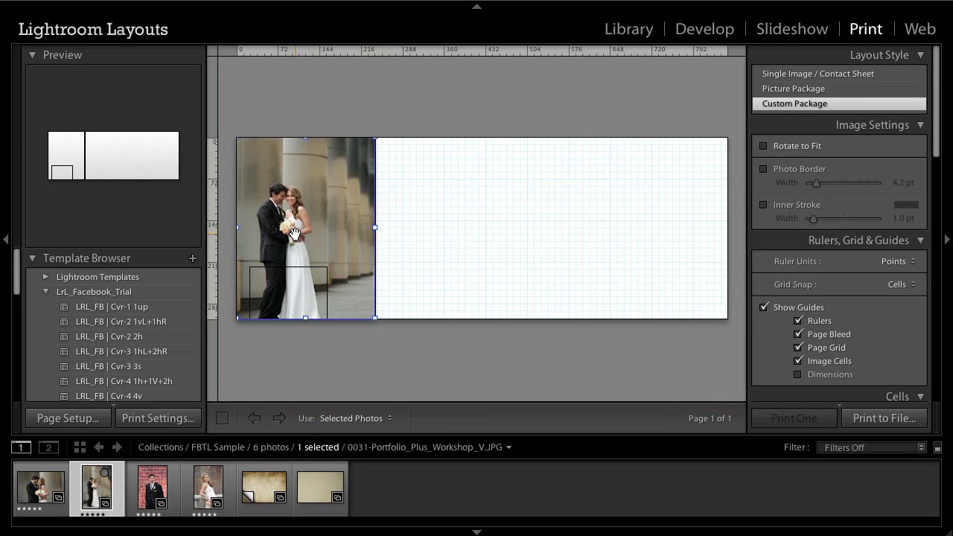
pyautogui.moveTo(326, 216); pyautogui.dragTo(328, 199)
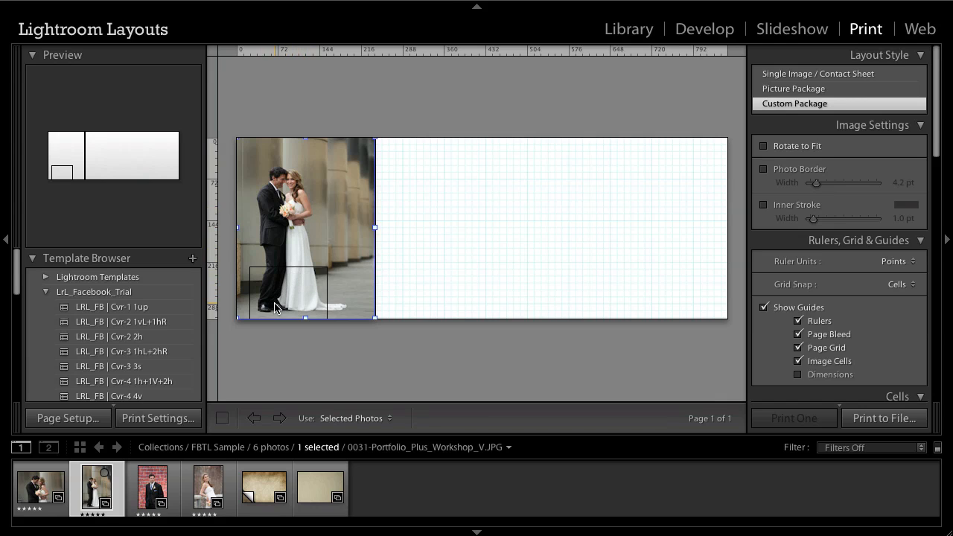
pyautogui.moveTo(43, 490); pyautogui.dragTo(447, 309)
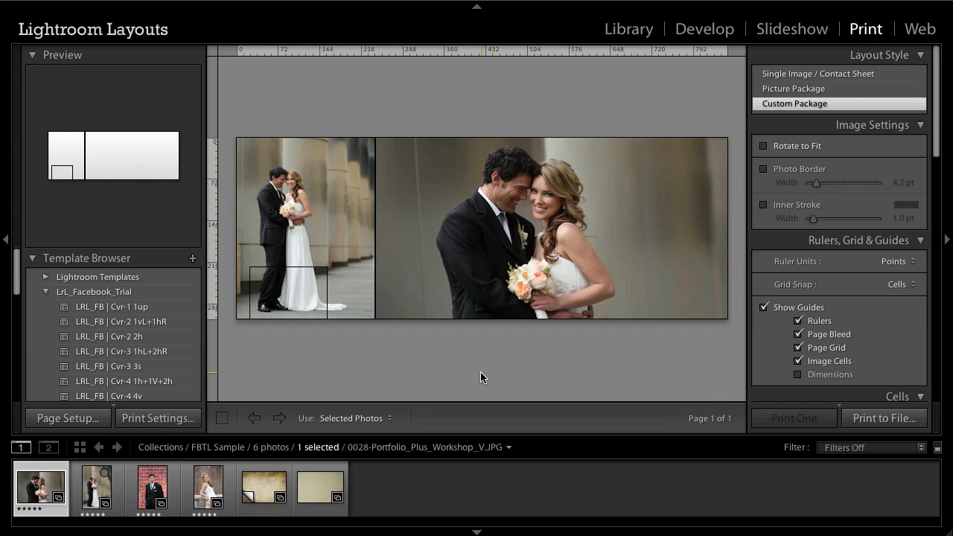
# - Print the cover layout to a file named facebook-cover-1 on the Desktop
pyautogui.click(884, 419)
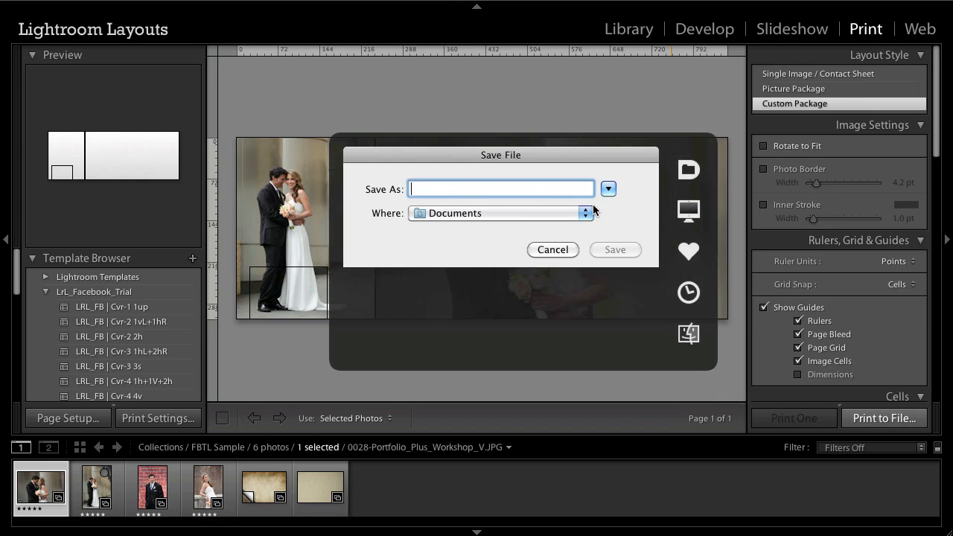
pyautogui.write('facebook-cover-1')
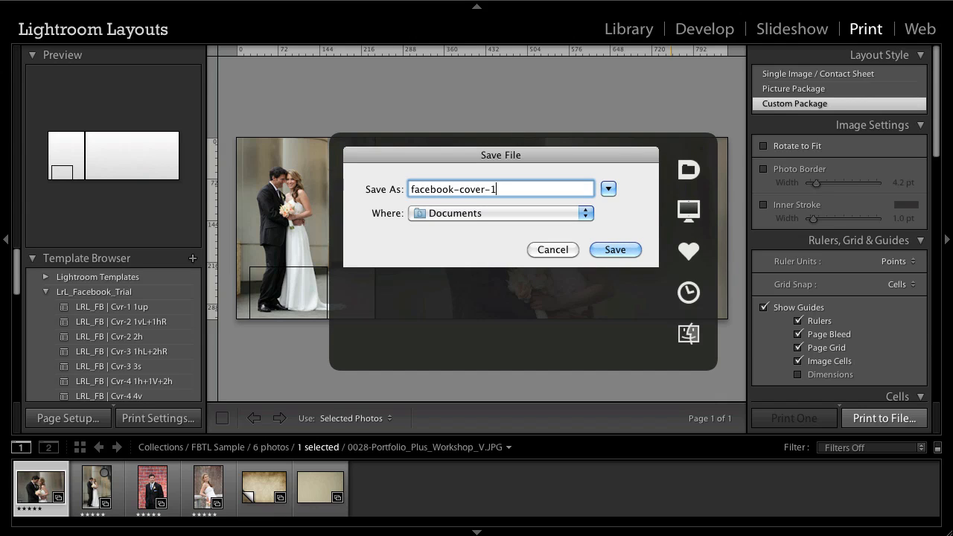
pyautogui.press('super+d')
pyautogui.press('Return')
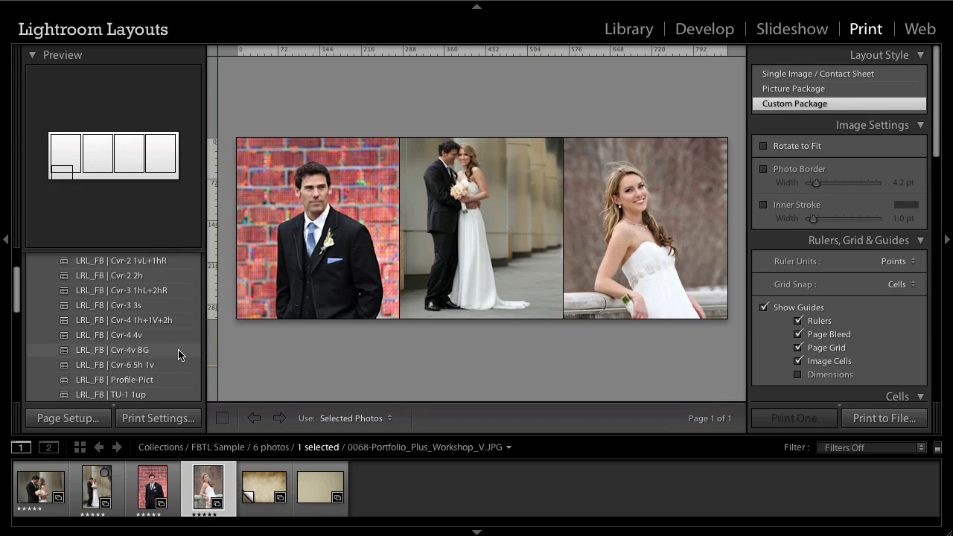
# - Apply the Cvr-4v BG template, fill its four cells with the first four filmstrip photos, and use paper-1.jpg as the background
pyautogui.click(179, 355)
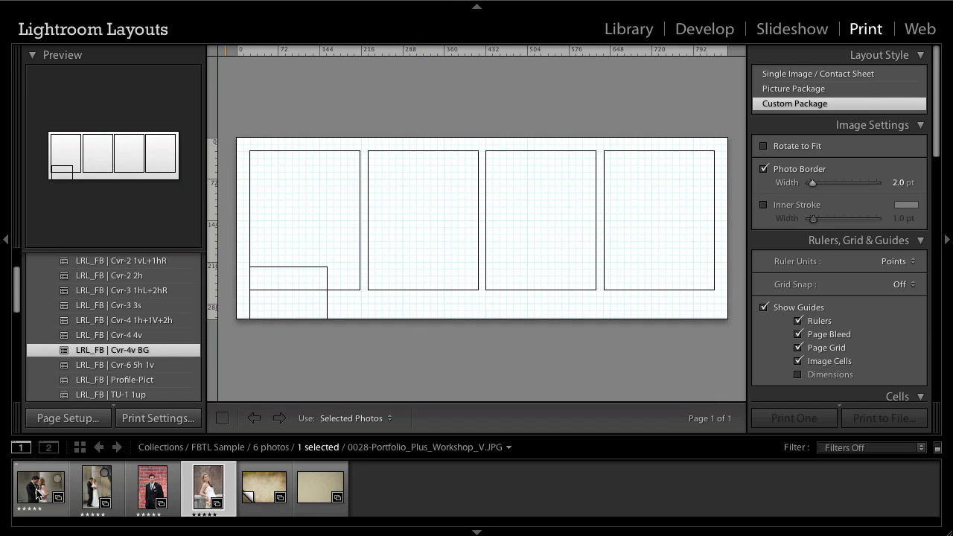
pyautogui.moveTo(41, 494); pyautogui.dragTo(300, 248)
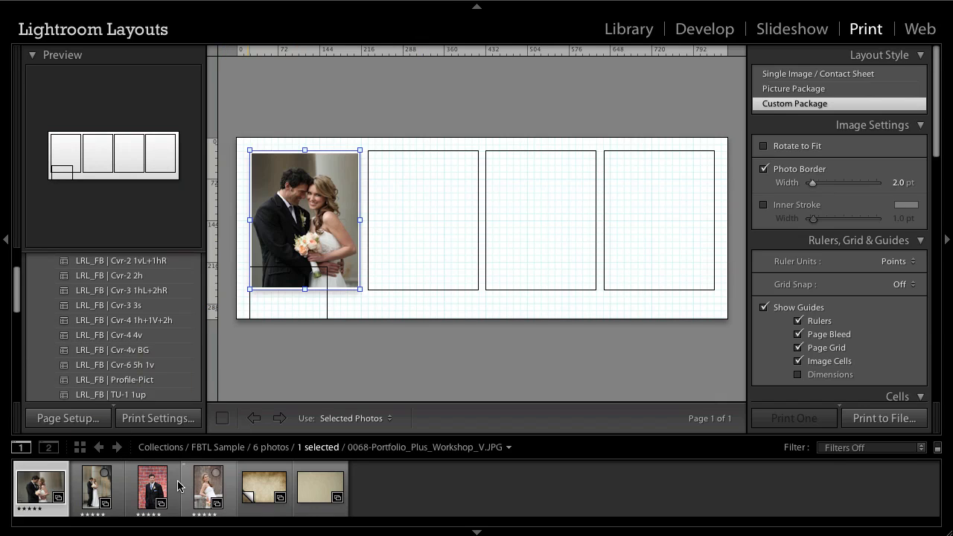
pyautogui.moveTo(102, 494); pyautogui.dragTo(402, 253)
pyautogui.moveTo(154, 490); pyautogui.dragTo(507, 277)
pyautogui.moveTo(208, 488); pyautogui.dragTo(647, 254)
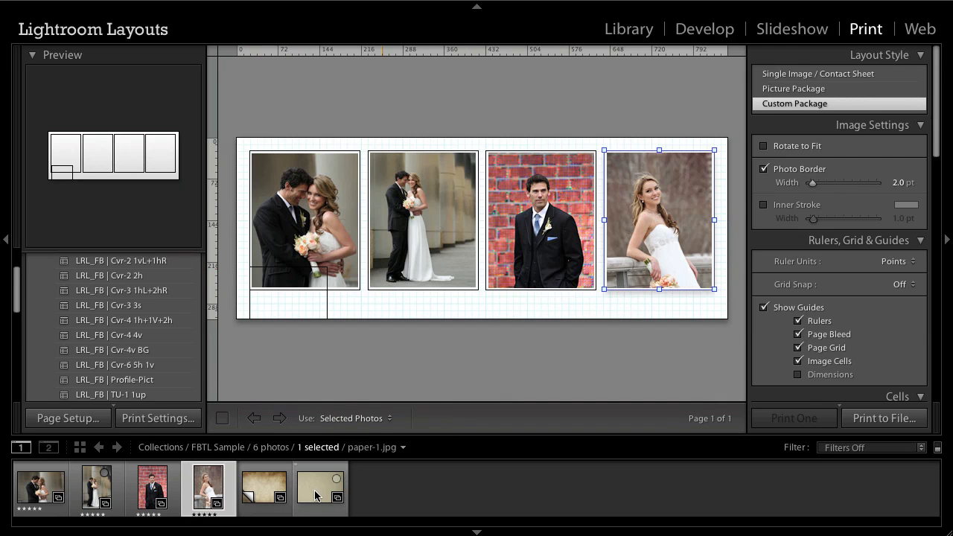
pyautogui.moveTo(318, 482); pyautogui.dragTo(473, 301)
pyautogui.click(534, 364)
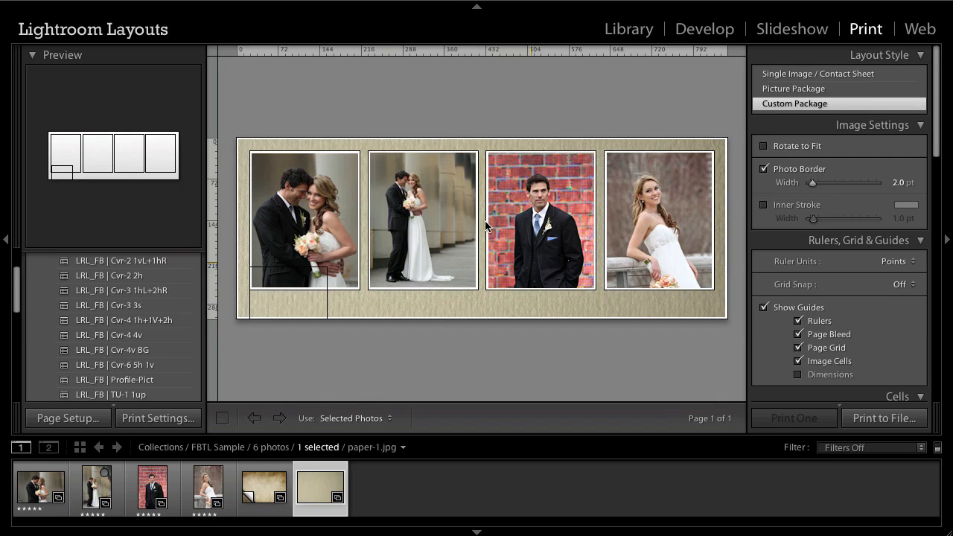
# - Apply the TUH-1 1up BG template, place the horizontal couple photo in its frame, and try paper-1.jpg before Texture 5.jpg as background
pyautogui.scroll(-5, 162, 348)
pyautogui.click(162, 348)
pyautogui.click(179, 364)
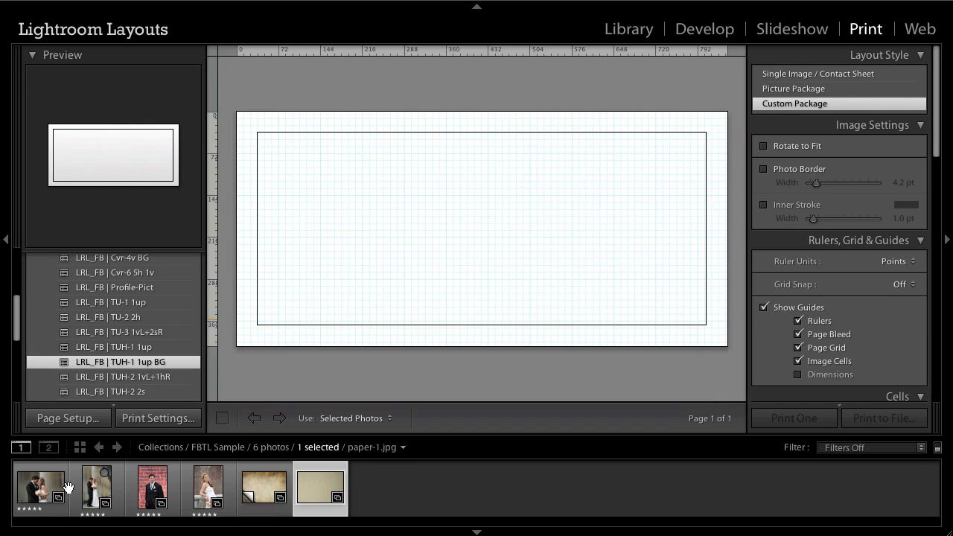
pyautogui.moveTo(41, 490); pyautogui.dragTo(402, 287)
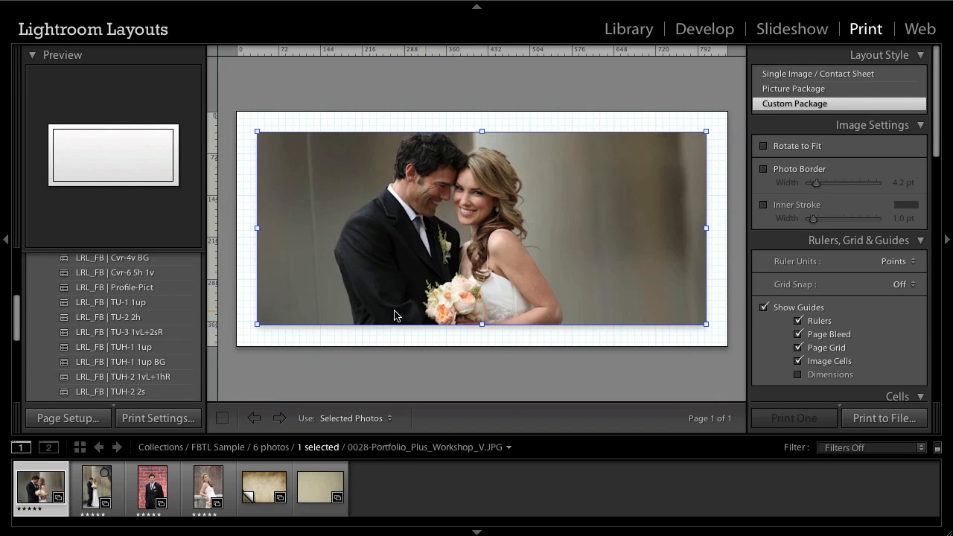
pyautogui.moveTo(332, 496); pyautogui.dragTo(266, 335)
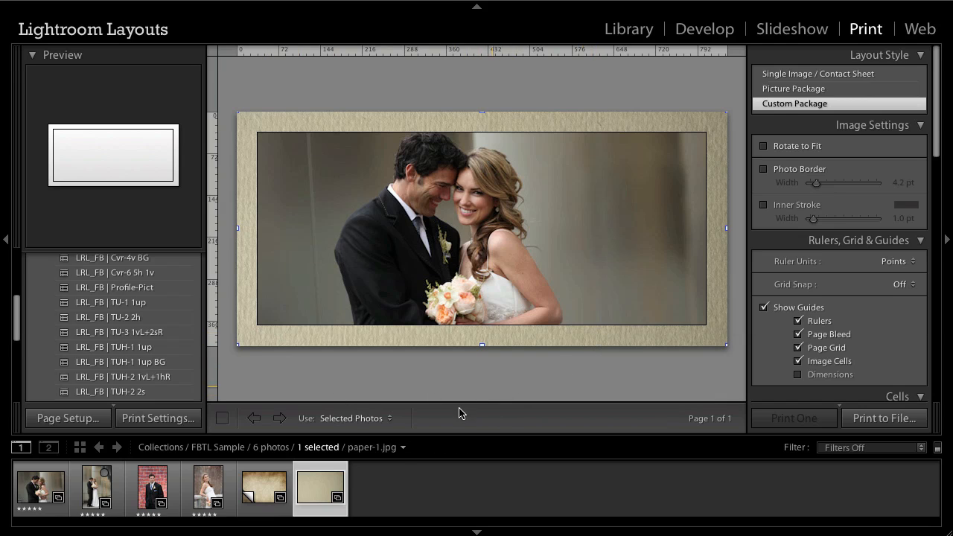
pyautogui.moveTo(265, 491); pyautogui.dragTo(318, 339)
pyautogui.click(459, 370)
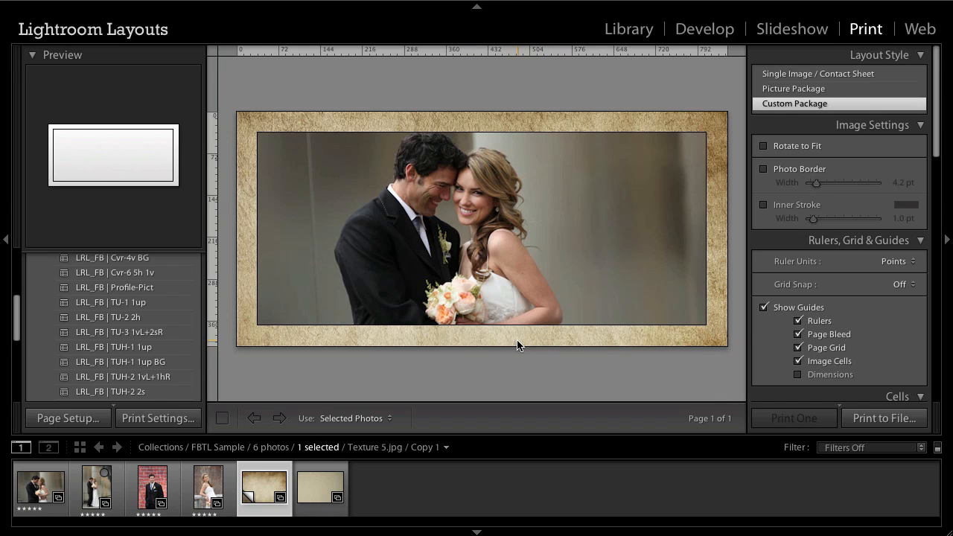
# - Apply the TUH-1 1up template and fill its full-page cell with the horizontal couple photo
pyautogui.click(146, 347)
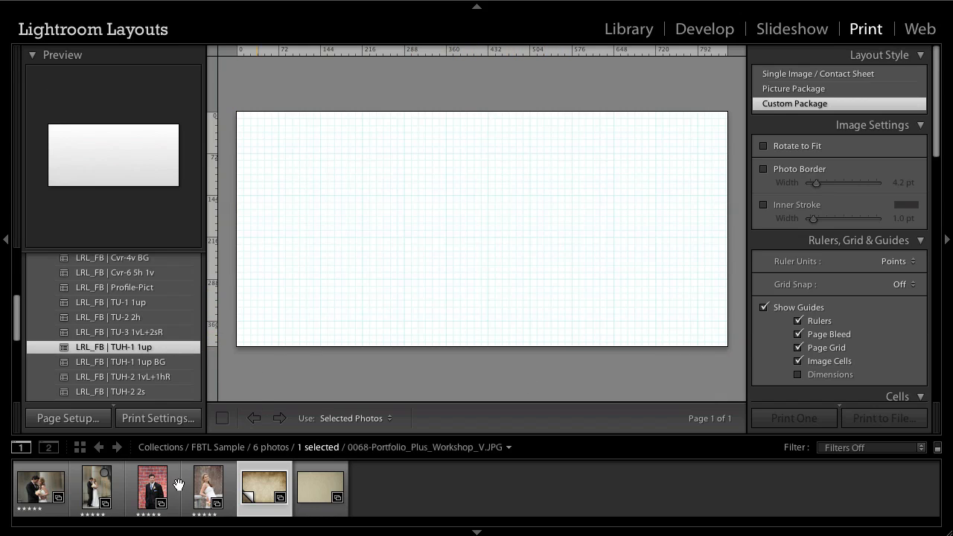
pyautogui.moveTo(41, 487); pyautogui.dragTo(417, 286)
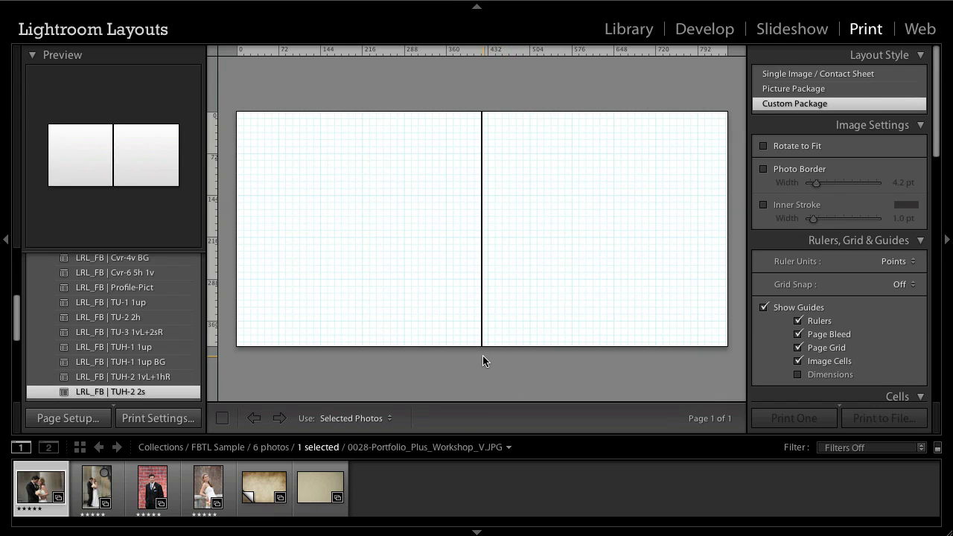
# - Apply the TUH-2 2s template, place the groom in the left cell and the bride in the right, and reposition both photos
pyautogui.moveTo(151, 491); pyautogui.dragTo(344, 332)
pyautogui.moveTo(208, 491); pyautogui.dragTo(555, 298)
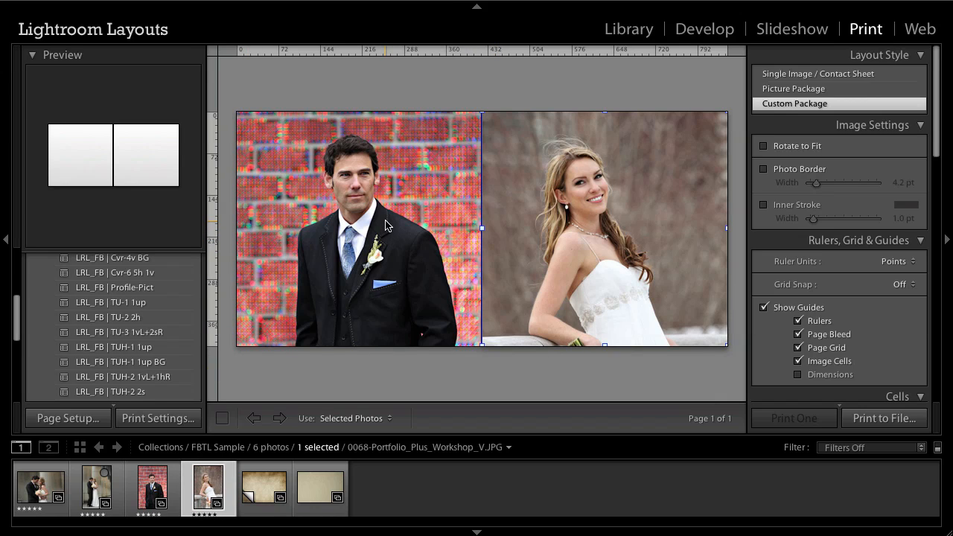
pyautogui.click(439, 181)
pyautogui.moveTo(381, 314)
pyautogui.mouseDown()
pyautogui.moveTo(381, 299)
pyautogui.moveTo(394, 335)
pyautogui.moveTo(381, 305)
pyautogui.mouseUp()
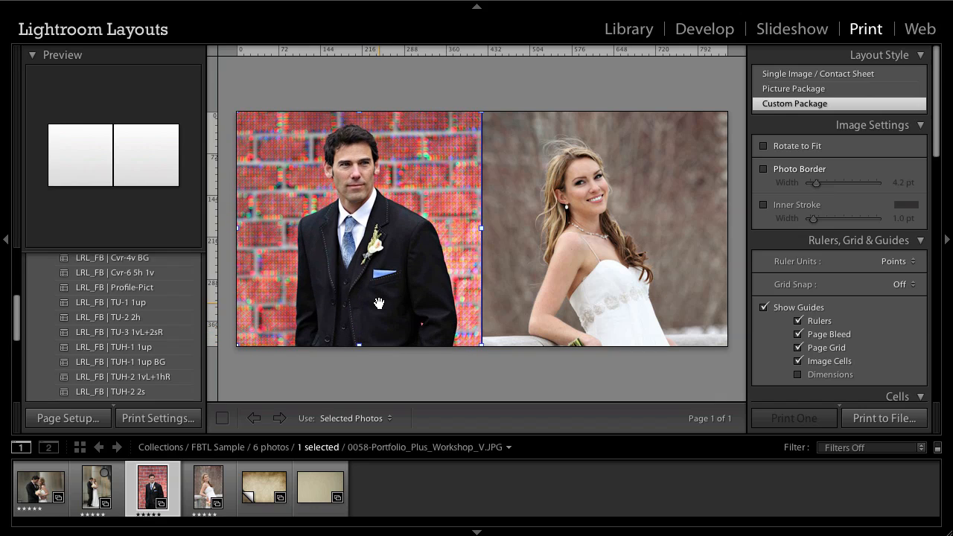
pyautogui.click(630, 198)
pyautogui.moveTo(630, 186); pyautogui.dragTo(600, 307)
pyautogui.click(599, 368)
pyautogui.click(610, 252)
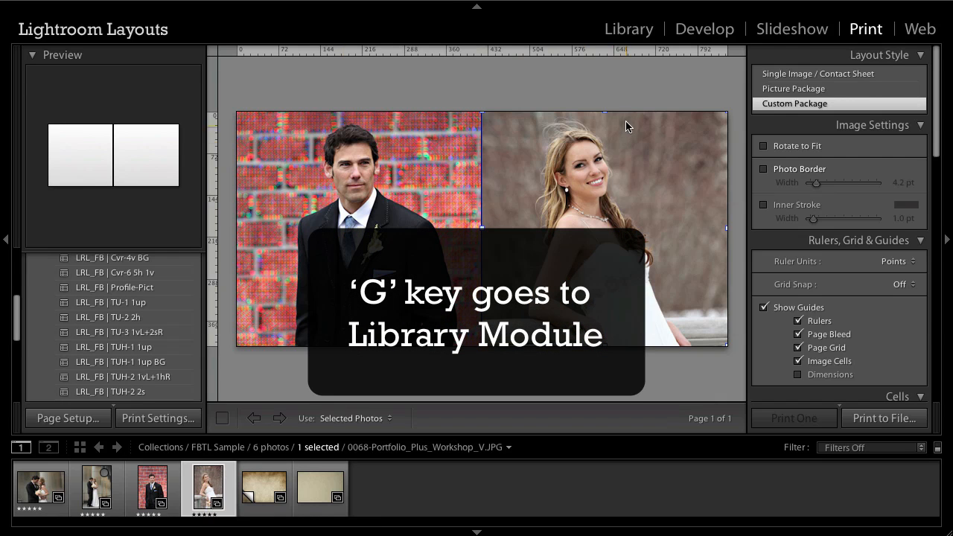
# - Create a virtual copy of the bride photo in the Library module
pyautogui.click(636, 31)
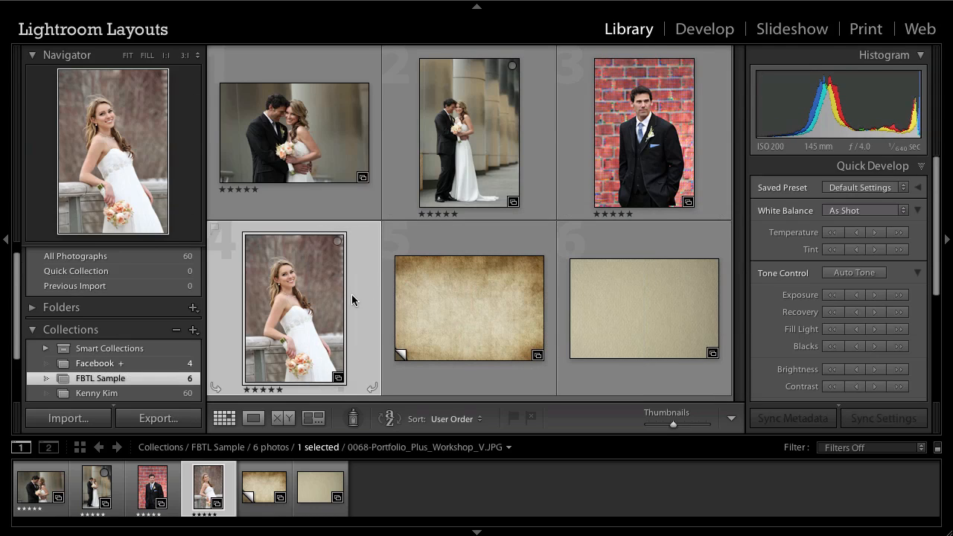
pyautogui.press('f')
pyautogui.click(250, 9)
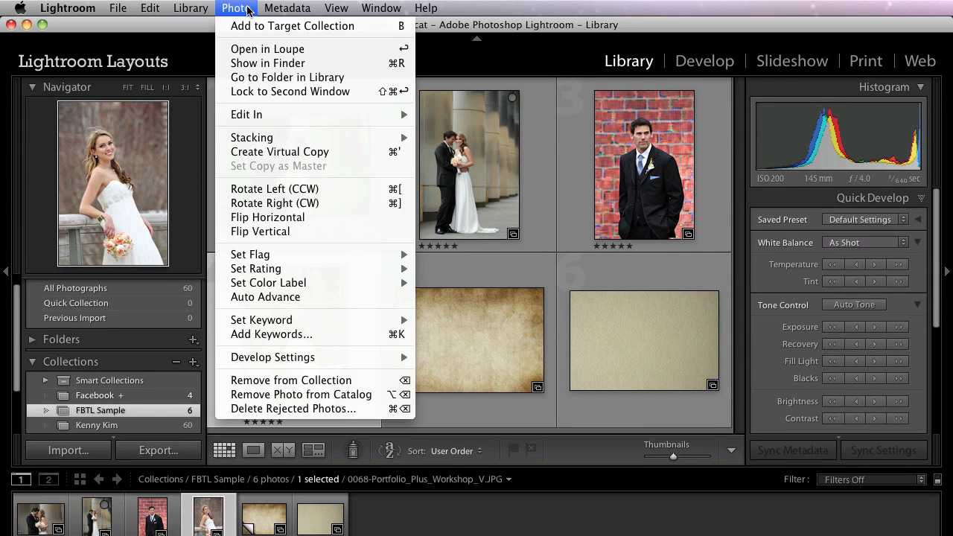
pyautogui.click(324, 154)
pyautogui.press('f')
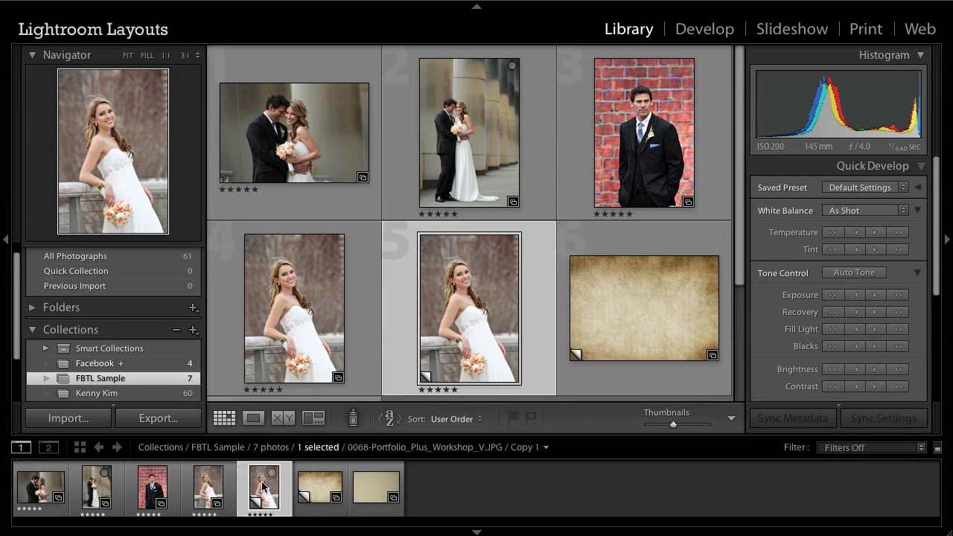
# - Crop the bride's virtual copy at the original aspect ratio to a tight vertical portrait of her head and shoulders
pyautogui.click(209, 486)
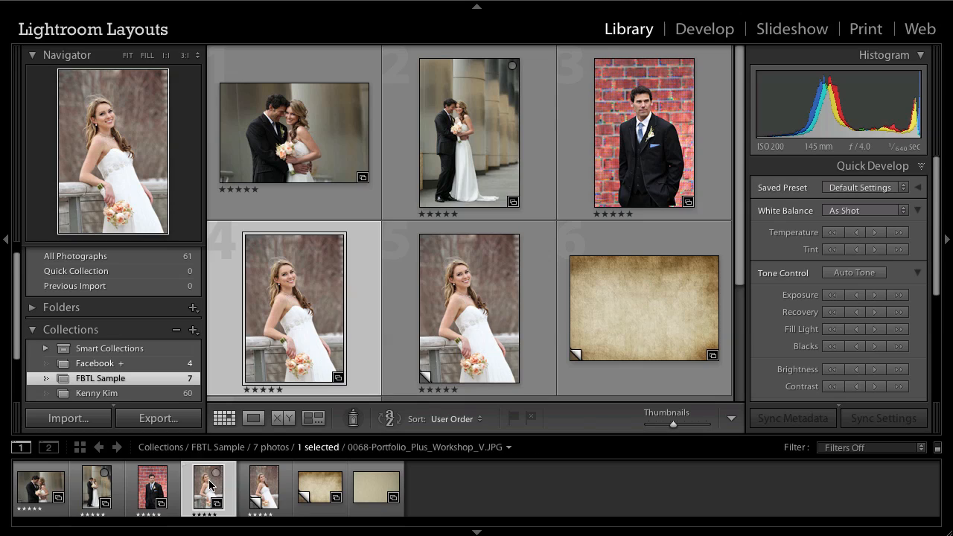
pyautogui.click(262, 487)
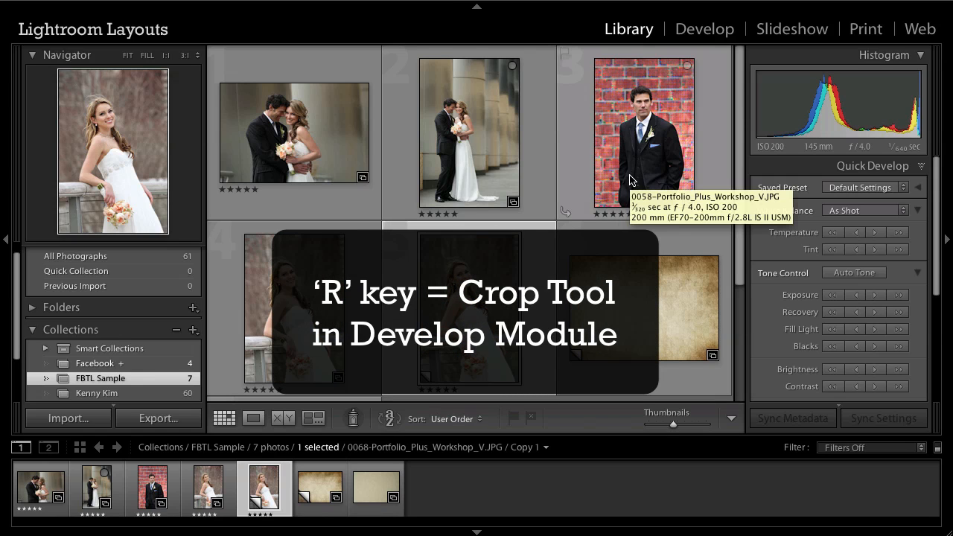
pyautogui.press('r')
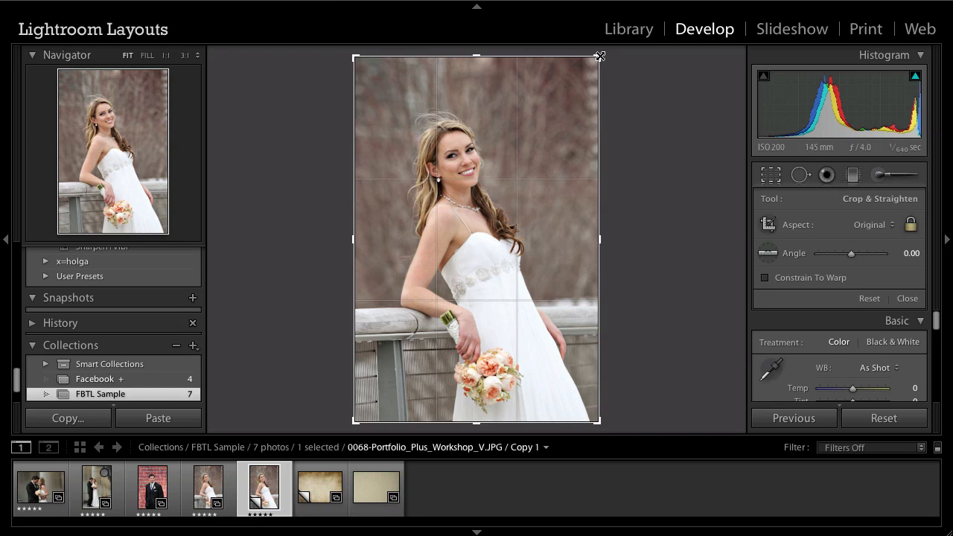
pyautogui.moveTo(599, 56); pyautogui.dragTo(546, 136)
pyautogui.moveTo(507, 274); pyautogui.dragTo(485, 297)
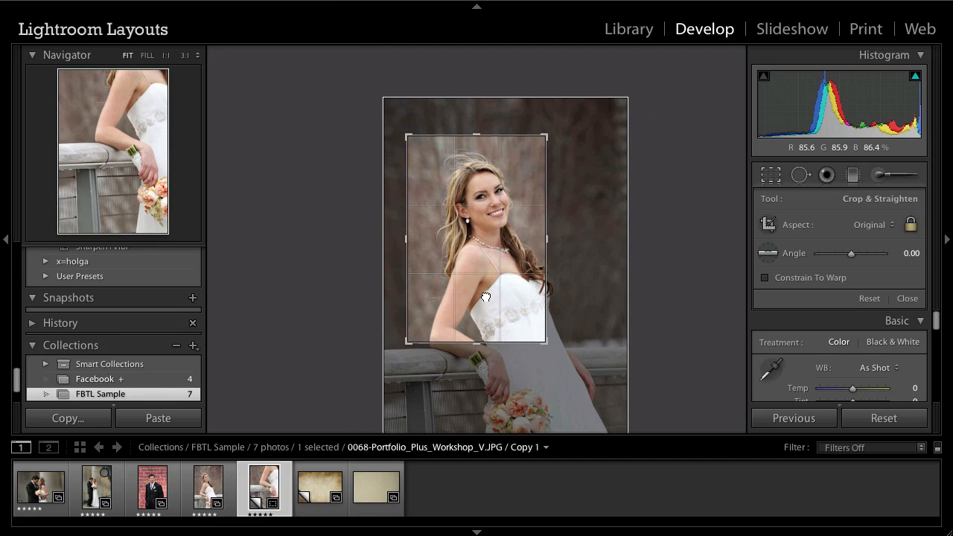
pyautogui.moveTo(407, 342); pyautogui.dragTo(429, 319)
pyautogui.moveTo(456, 278); pyautogui.dragTo(474, 264)
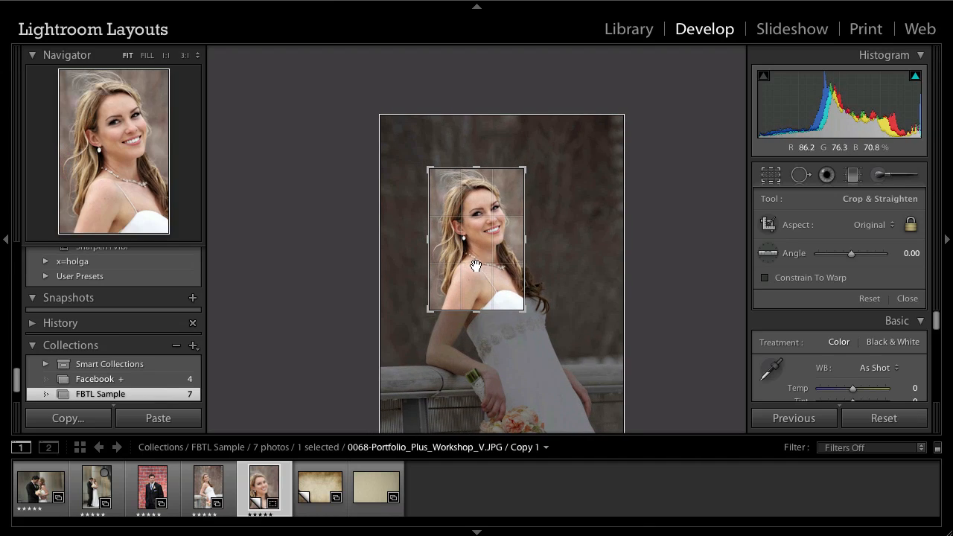
# - Place the cropped bride copy in the right cell of the print layout and reposition it to frame her face
pyautogui.click(865, 31)
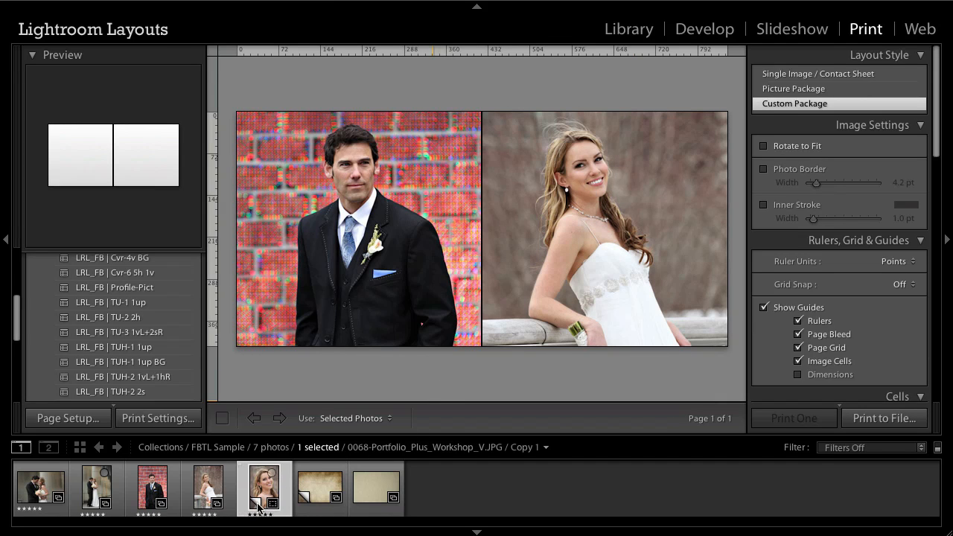
pyautogui.moveTo(259, 495); pyautogui.dragTo(555, 326)
pyautogui.moveTo(624, 181); pyautogui.dragTo(617, 219)
pyautogui.click(617, 383)
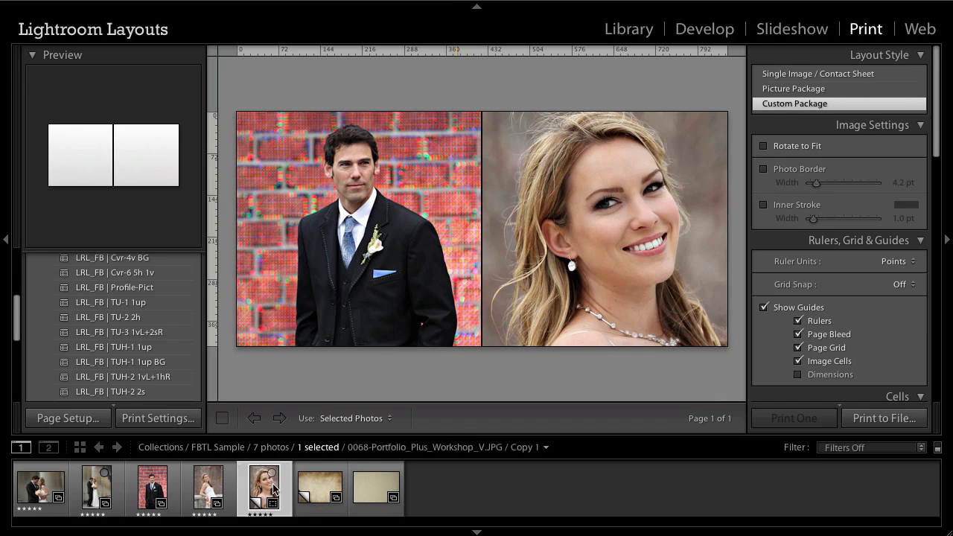
# - Convert the cropped bride copy to black and white in Develop and return to the print layout
pyautogui.press('d')
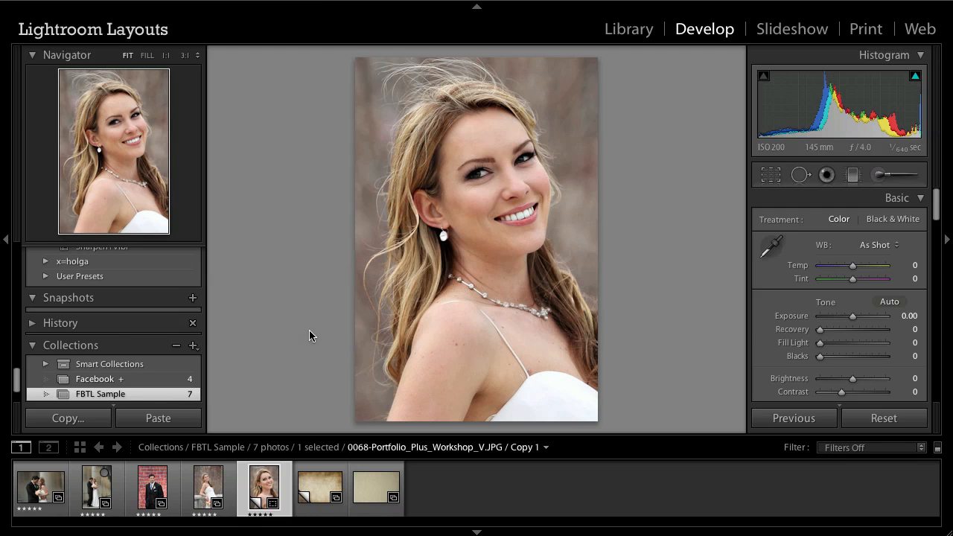
pyautogui.press('v')
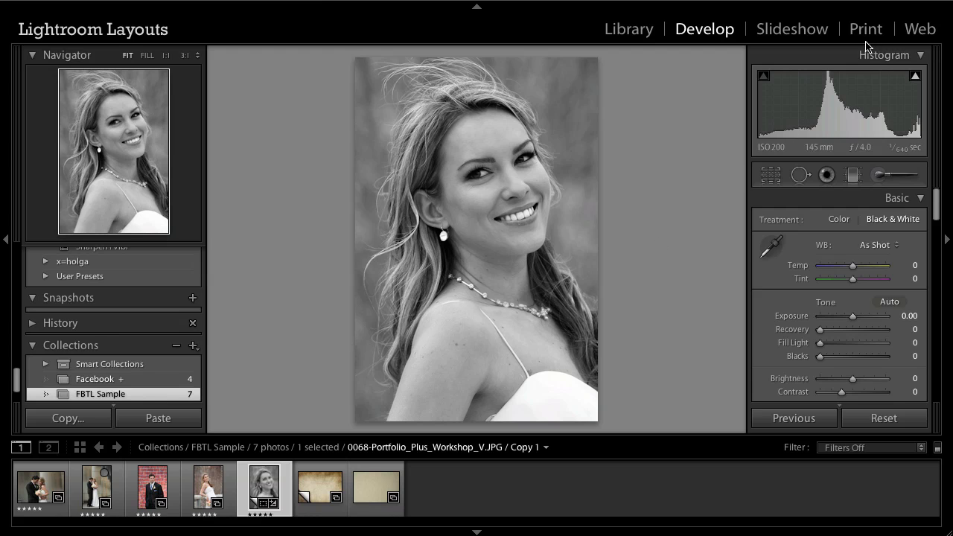
pyautogui.click(867, 29)
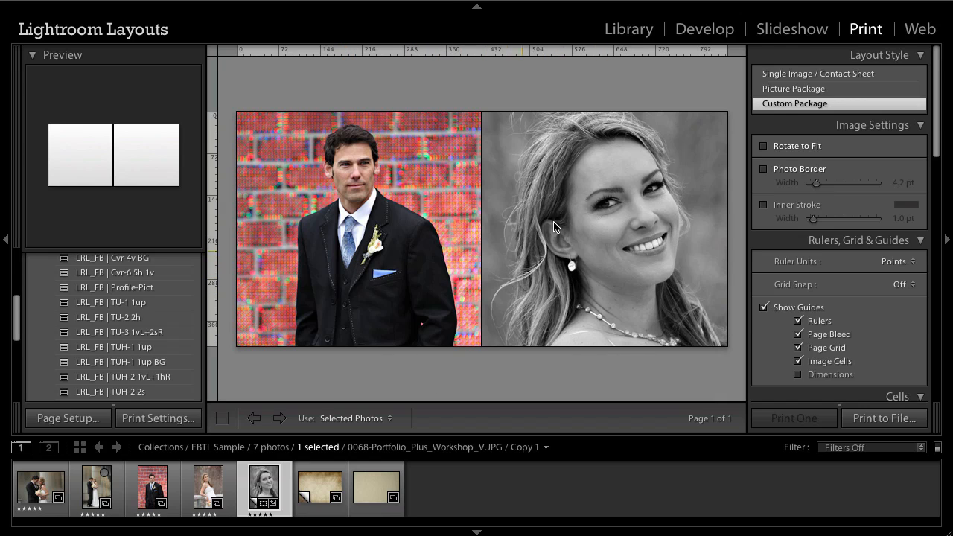
pyautogui.click(718, 29)
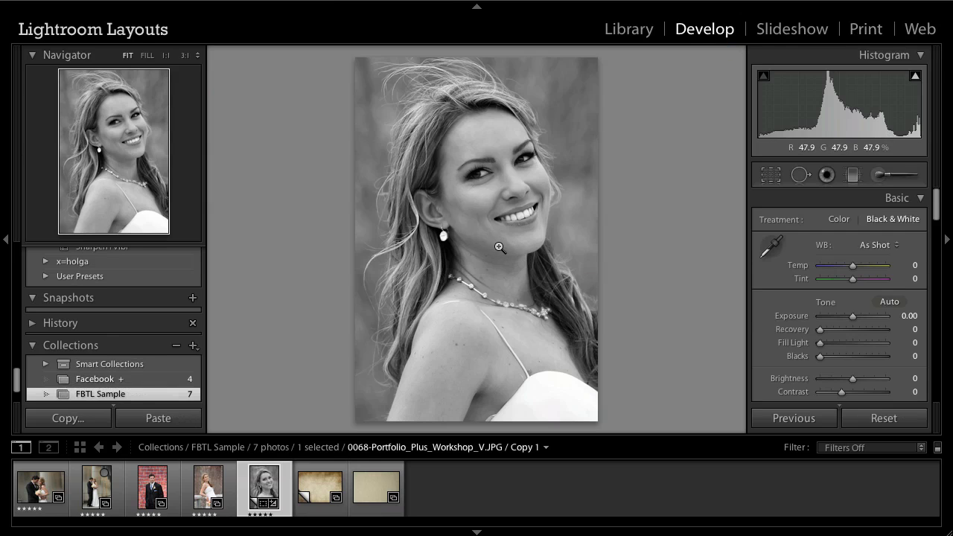
pyautogui.click(867, 34)
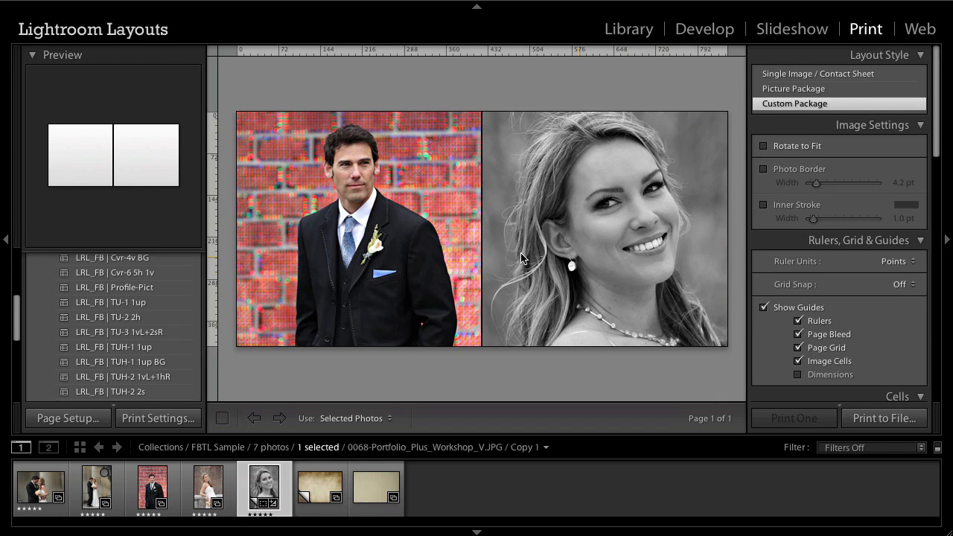
pyautogui.click(173, 360)
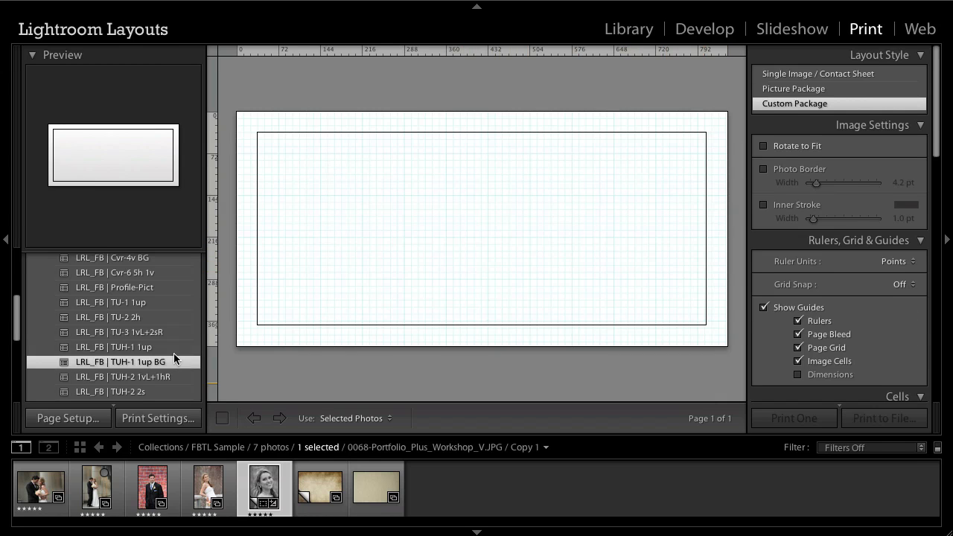
pyautogui.click(149, 317)
pyautogui.click(156, 289)
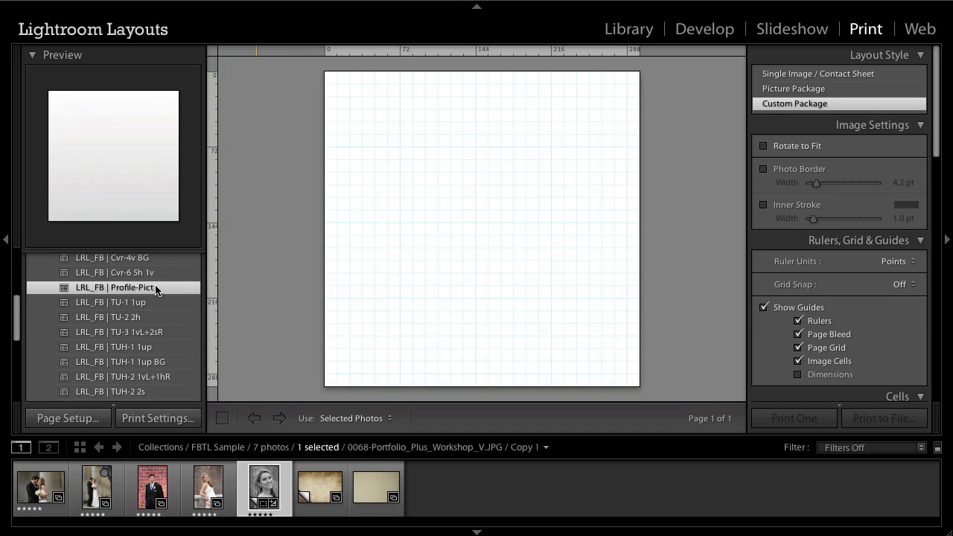
# - Apply the Cvr-3 3s template and fill its three cells with the full-length couple, horizontal couple and color bride photos
pyautogui.scroll(3, 156, 290)
pyautogui.click(158, 290)
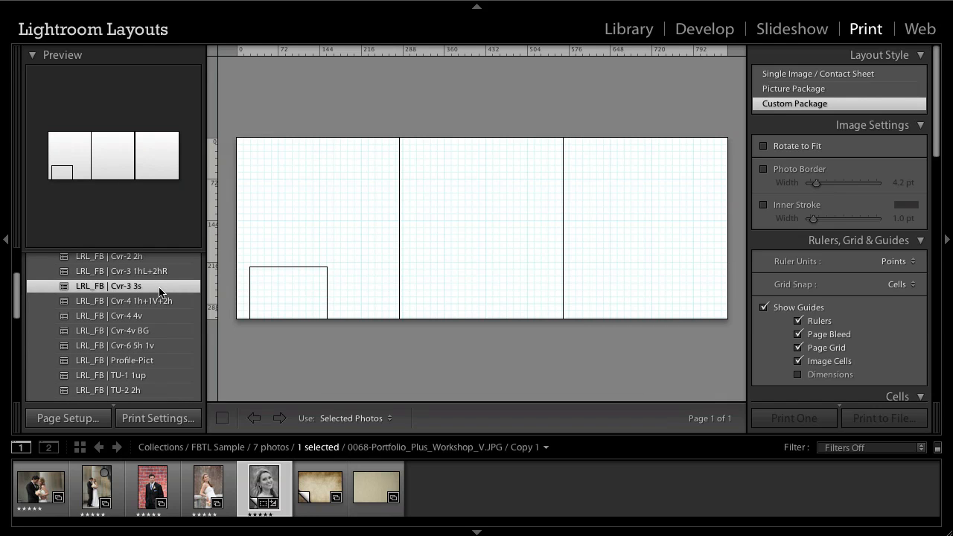
# - Enable the identity plate on the page and select it over the lower part of the bride photo
pyautogui.scroll(-5, 834, 213)
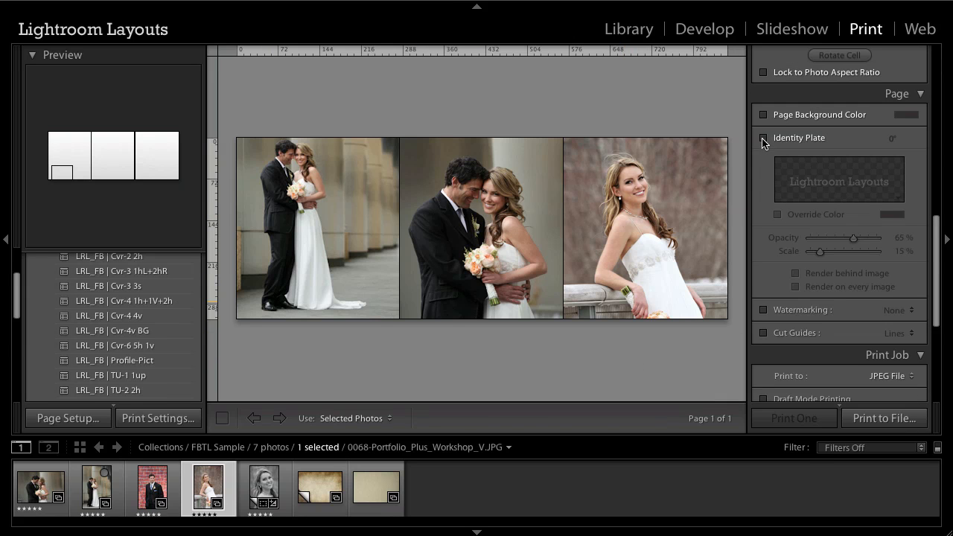
pyautogui.click(763, 139)
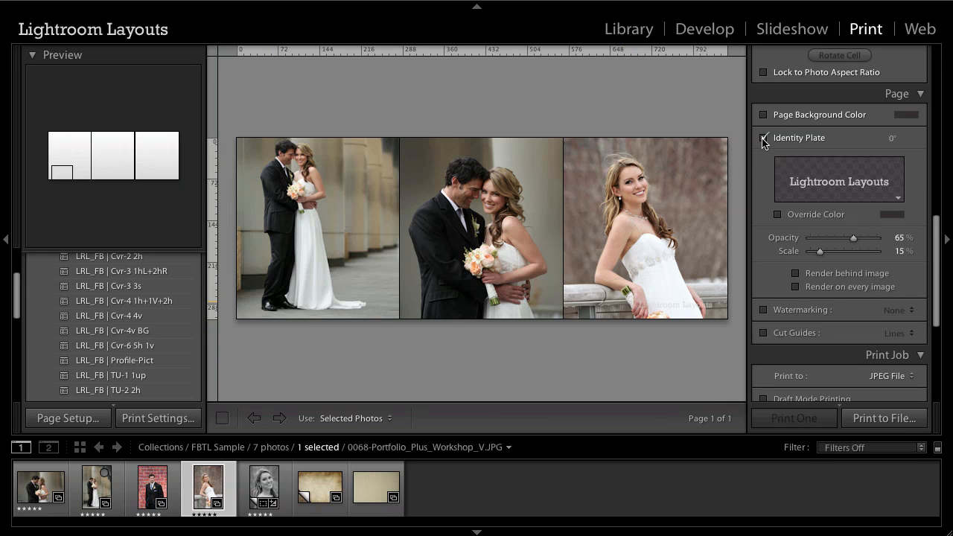
pyautogui.click(701, 308)
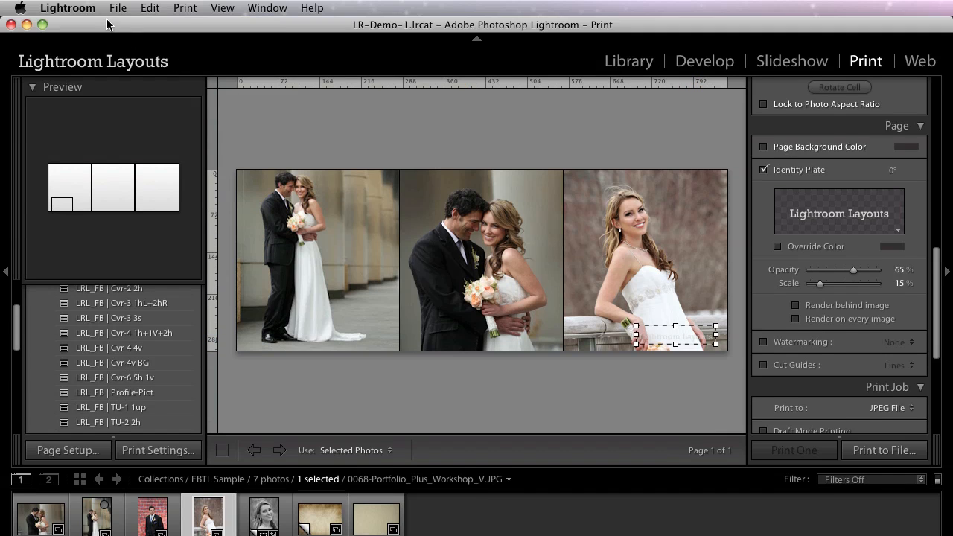
# - Open the identity plate setup, switch to a graphical identity plate, and insert the white logo image
pyautogui.click(84, 12)
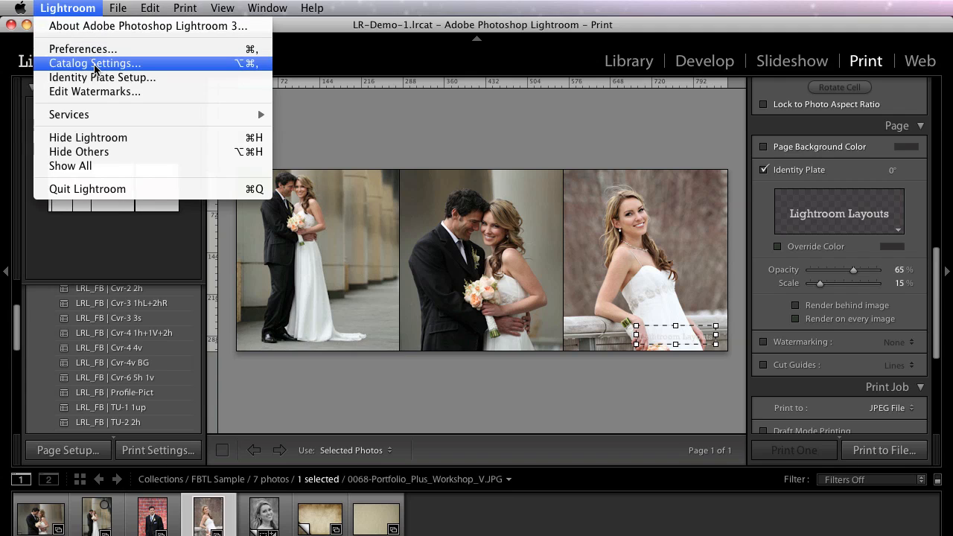
pyautogui.click(209, 82)
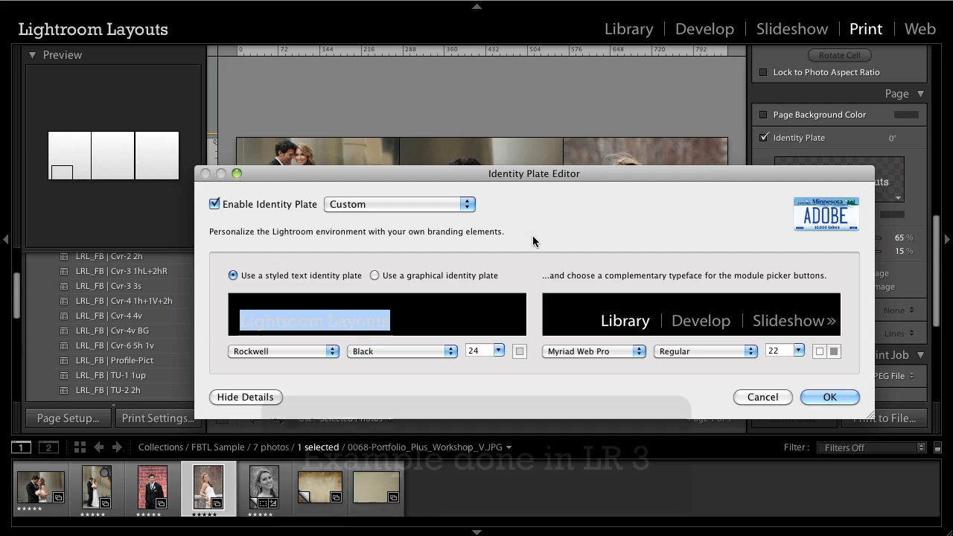
pyautogui.click(375, 275)
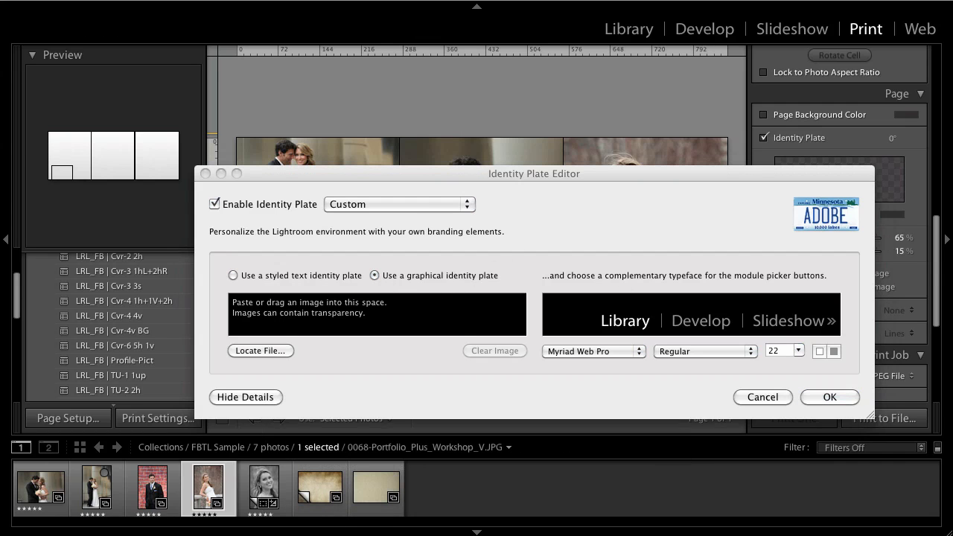
pyautogui.moveTo(846, 232); pyautogui.dragTo(371, 321)
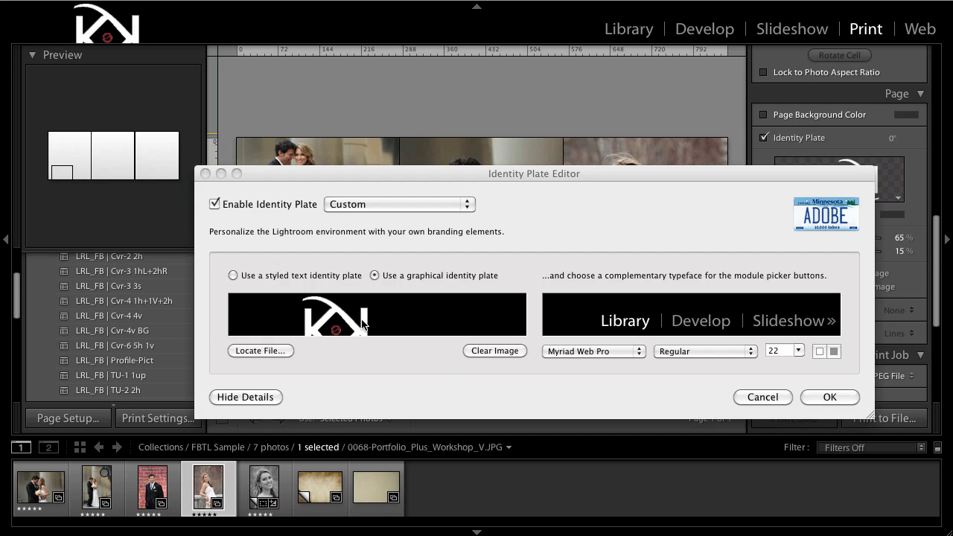
# - Save the graphical identity plate under the name Watermark
pyautogui.click(454, 204)
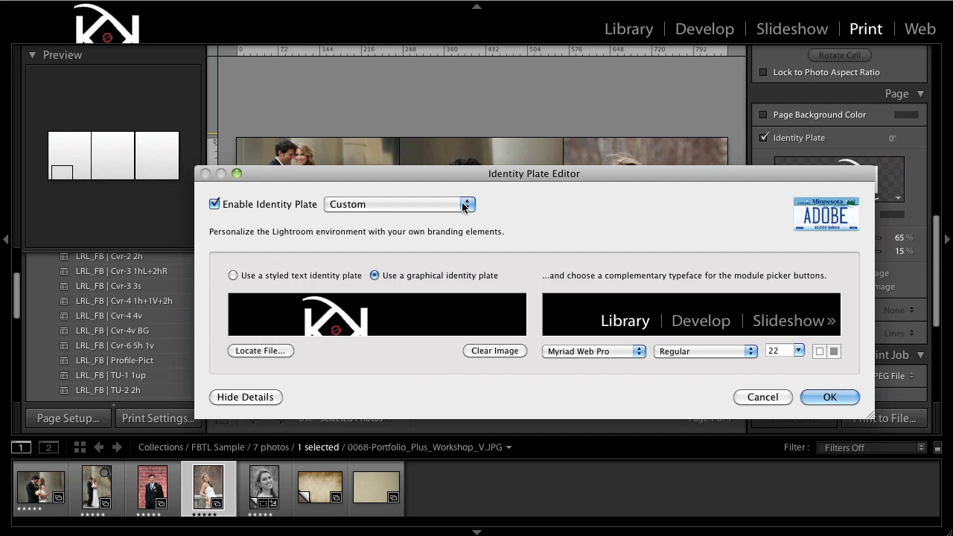
pyautogui.click(462, 206)
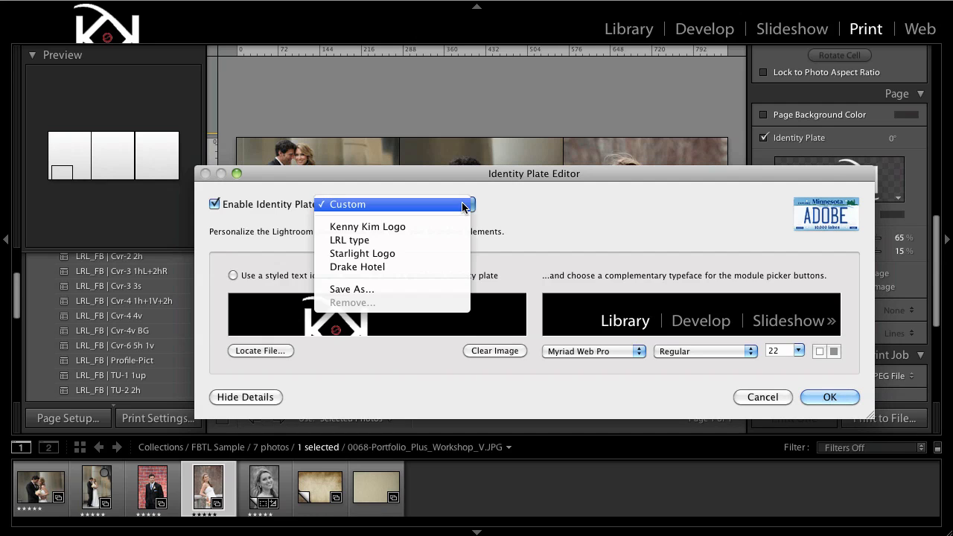
pyautogui.click(428, 288)
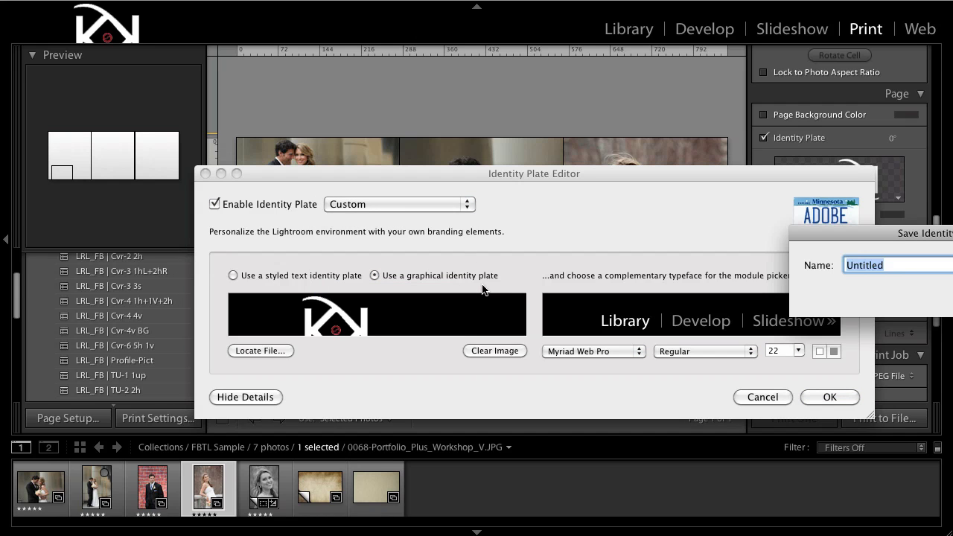
pyautogui.write('Watermark')
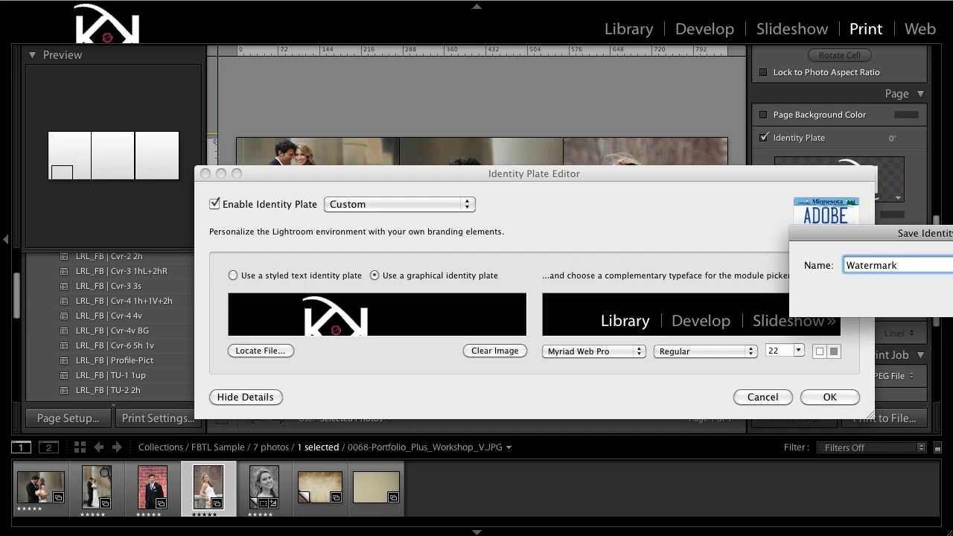
pyautogui.press('Return')
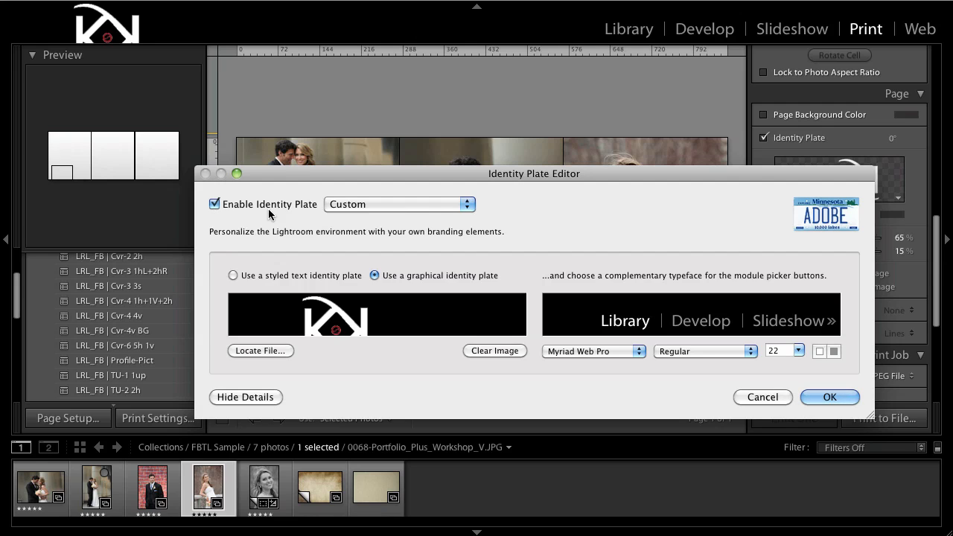
# - Choose the saved Watermark identity plate in the Identity Plate Editor and apply it
pyautogui.click(443, 206)
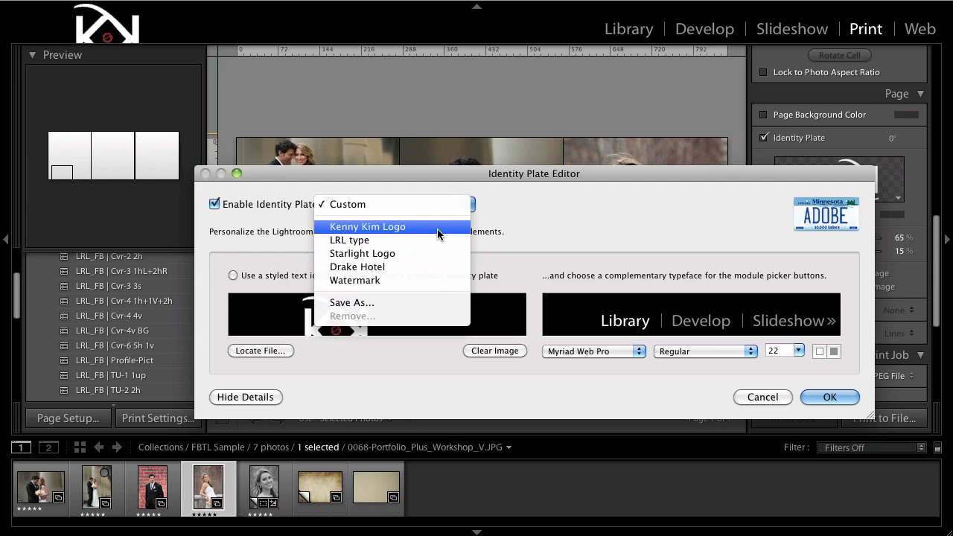
pyautogui.click(429, 282)
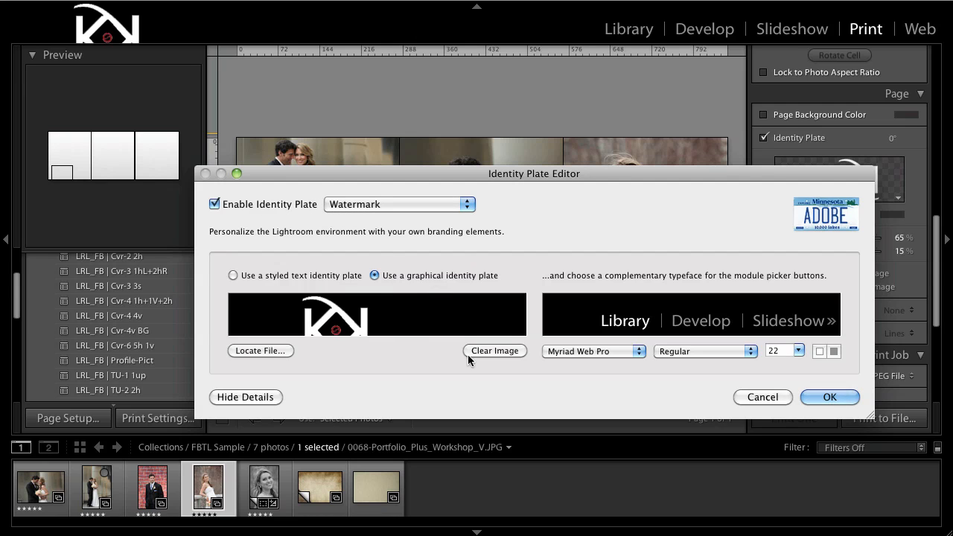
pyautogui.click(830, 397)
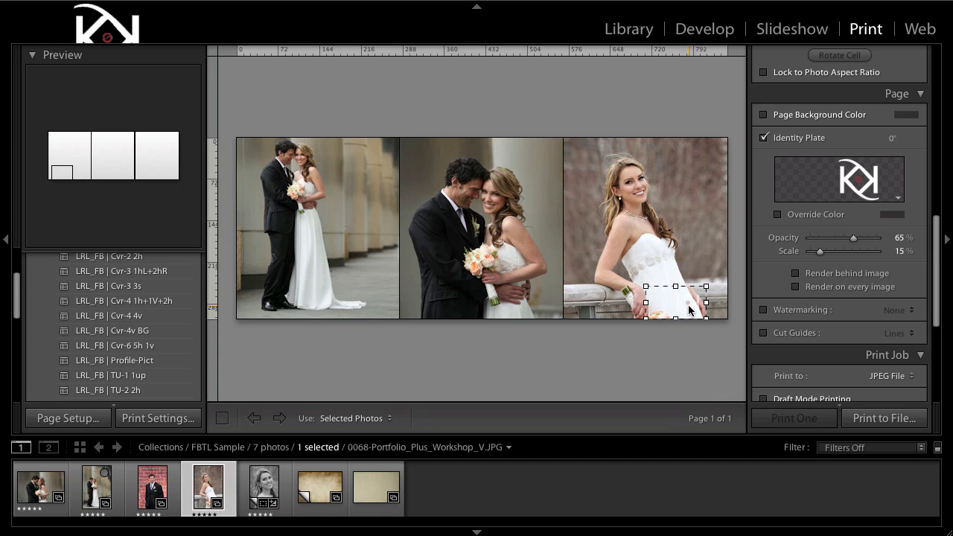
# - Replace the bride photo in the third cell with the horizontal couple photo and select the identity plate over it
pyautogui.moveTo(60, 481); pyautogui.dragTo(600, 246)
pyautogui.click(620, 367)
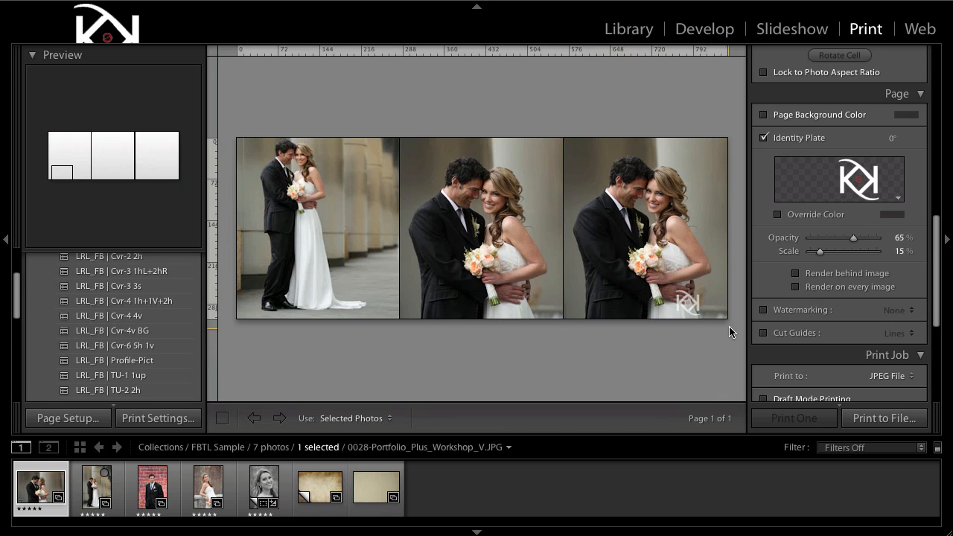
pyautogui.click(694, 306)
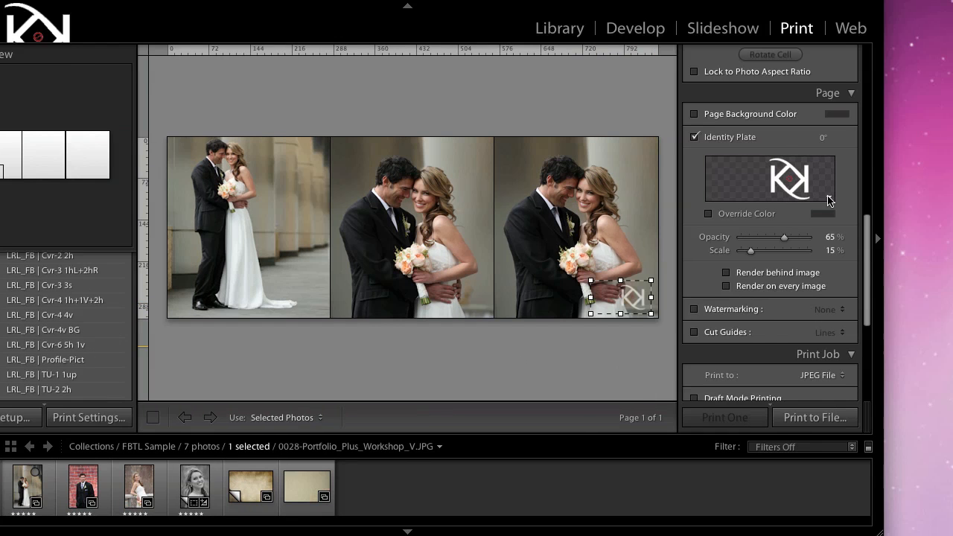
# - Switch the identity plate to Drake Hotel and move it to the upper right corner of the third photo
pyautogui.click(828, 198)
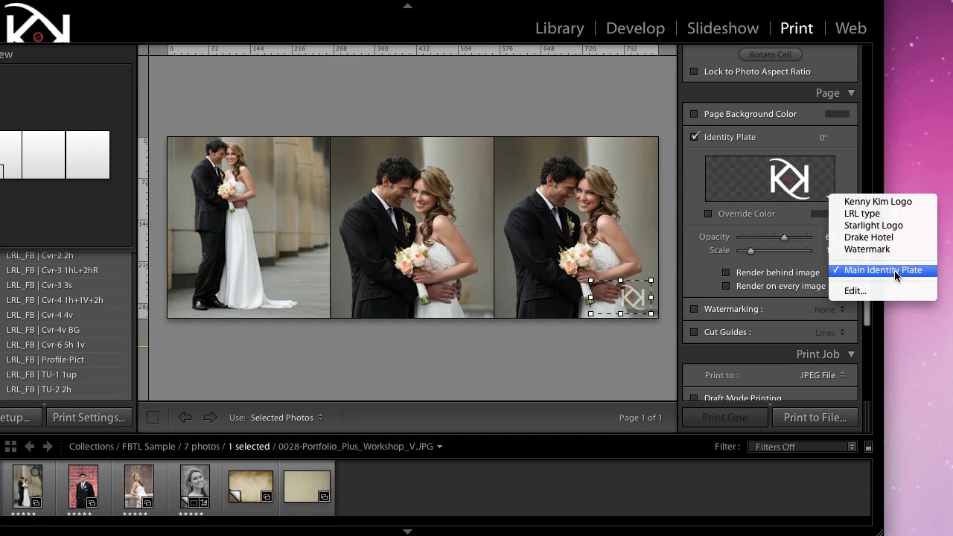
pyautogui.click(918, 238)
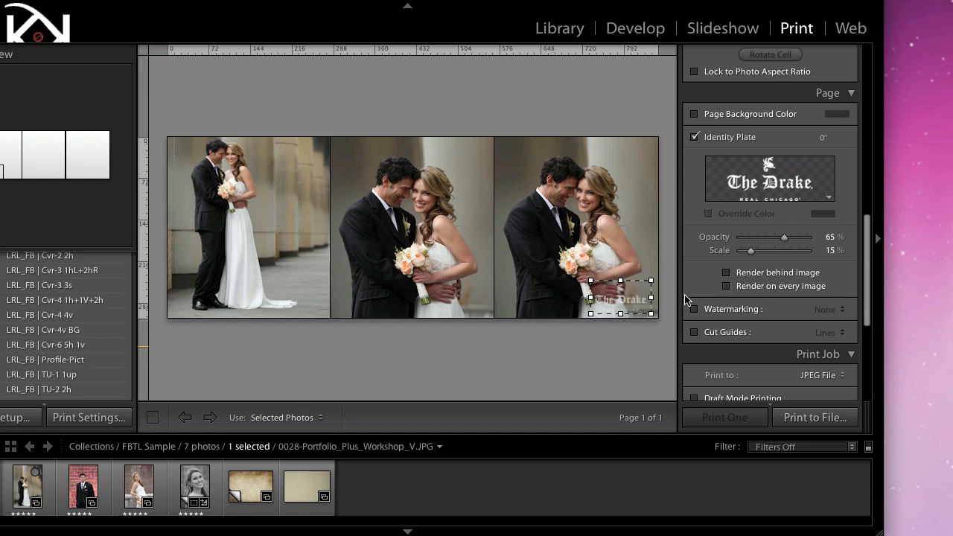
pyautogui.moveTo(624, 291); pyautogui.dragTo(632, 158)
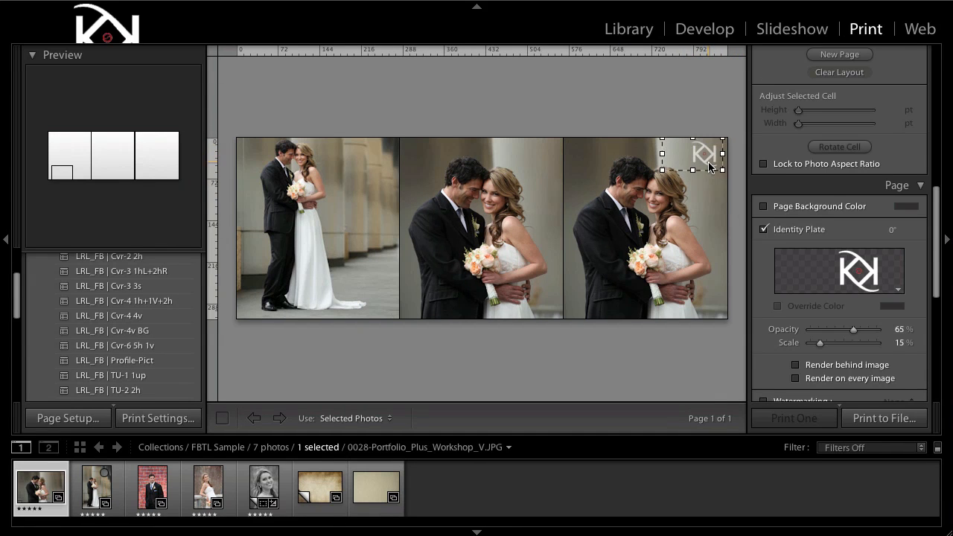
# - Fit the logo identity plate into the upper right corner of the page at 28% scale and 55% opacity
pyautogui.moveTo(709, 175)
pyautogui.mouseDown()
pyautogui.moveTo(705, 305)
pyautogui.moveTo(707, 164)
pyautogui.mouseUp()
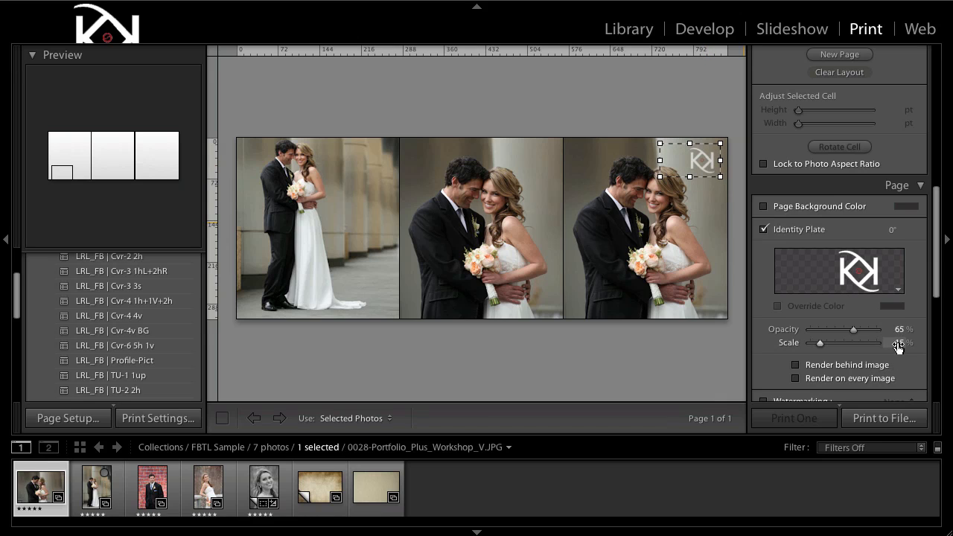
pyautogui.moveTo(896, 343); pyautogui.dragTo(897, 341)
pyautogui.moveTo(703, 167); pyautogui.dragTo(688, 171)
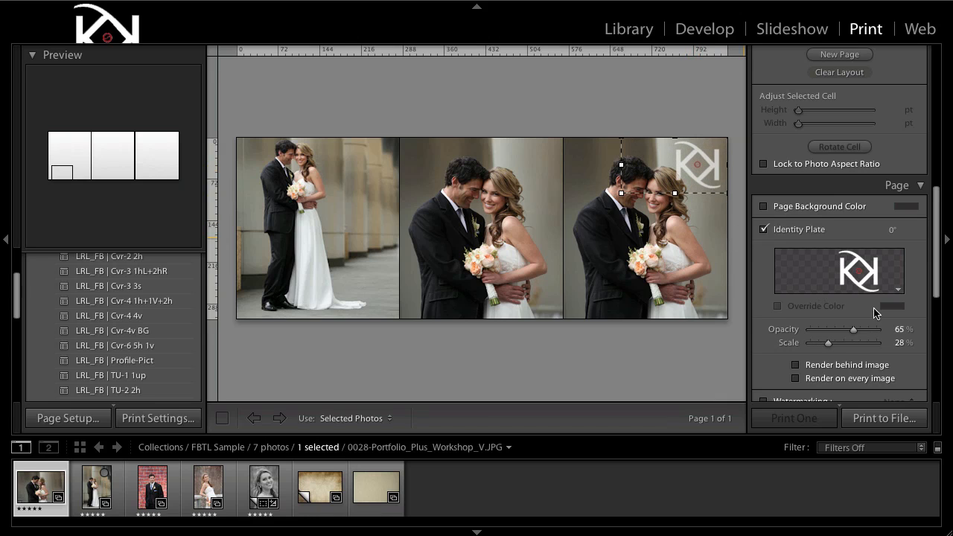
pyautogui.moveTo(900, 331); pyautogui.dragTo(902, 331)
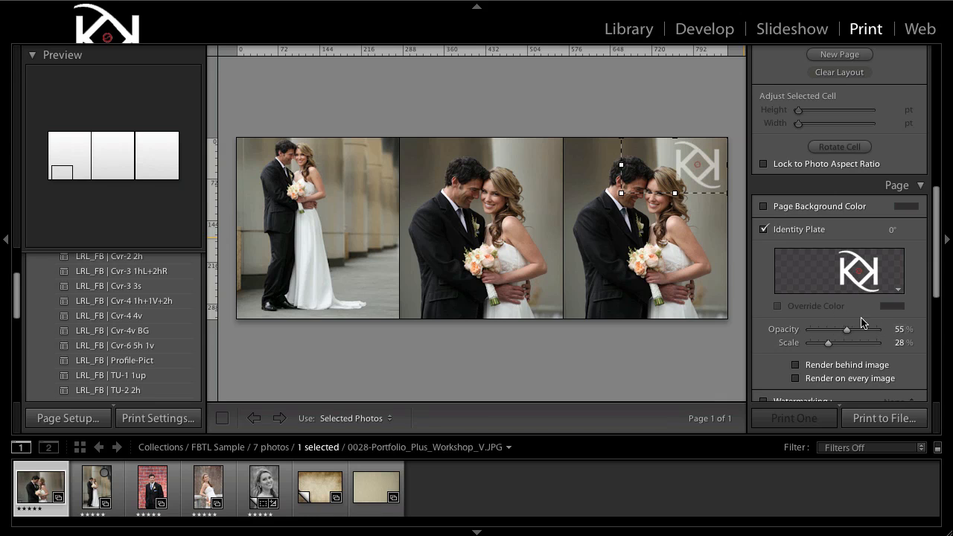
# - Apply the Cvr-4v BG template and fill its four cells with the groom, bride, full-length couple and horizontal couple photos
pyautogui.click(157, 332)
pyautogui.moveTo(45, 496); pyautogui.dragTo(633, 269)
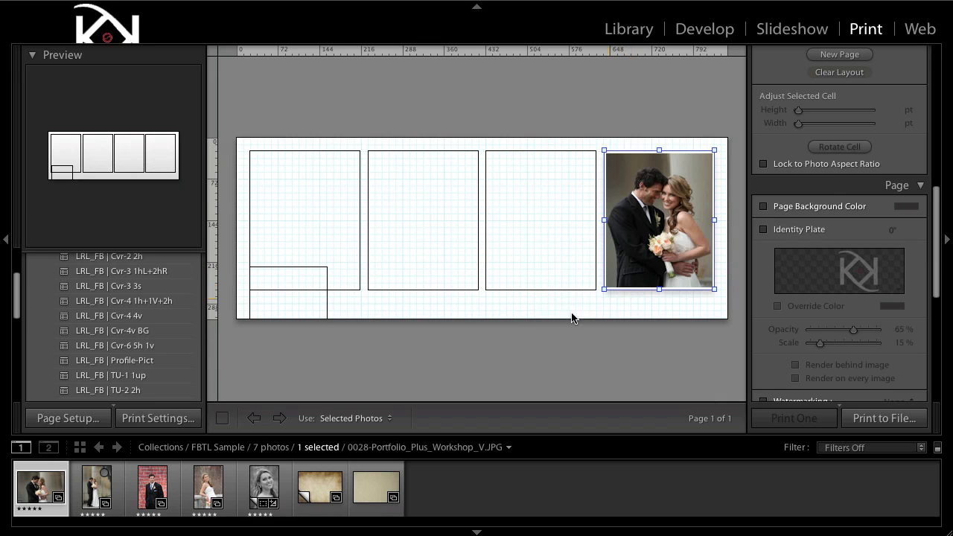
pyautogui.moveTo(97, 487); pyautogui.dragTo(541, 223)
pyautogui.moveTo(131, 496); pyautogui.dragTo(284, 223)
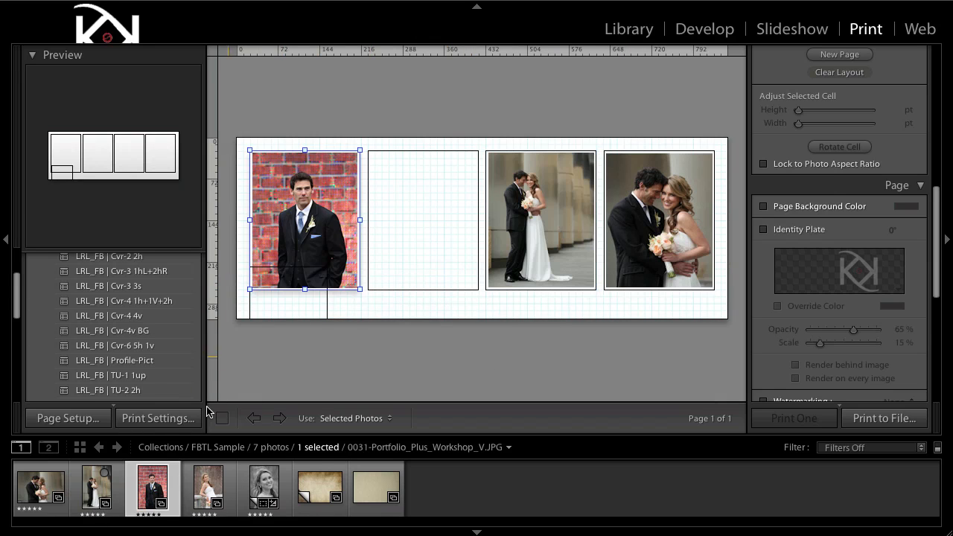
pyautogui.moveTo(208, 484); pyautogui.dragTo(383, 285)
# - Place the Texture 5 image as the page background and show the logo identity plate over its lower right corner
pyautogui.moveTo(324, 486); pyautogui.dragTo(578, 308)
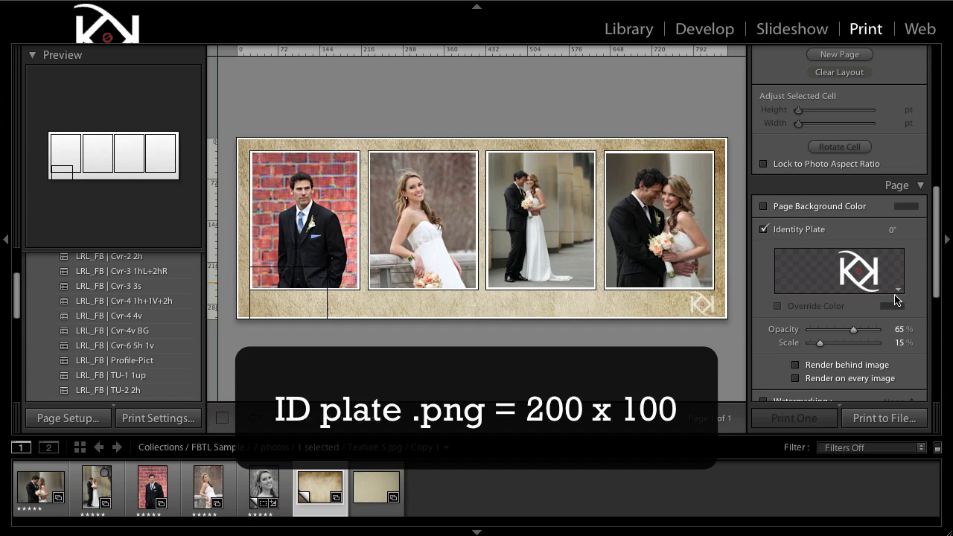
pyautogui.click(703, 312)
pyautogui.scroll(3, 112, 309)
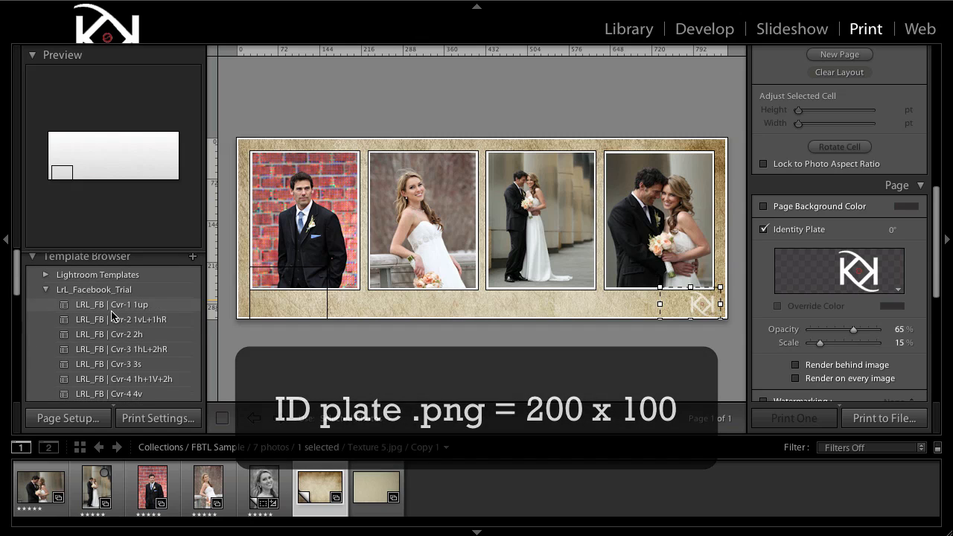